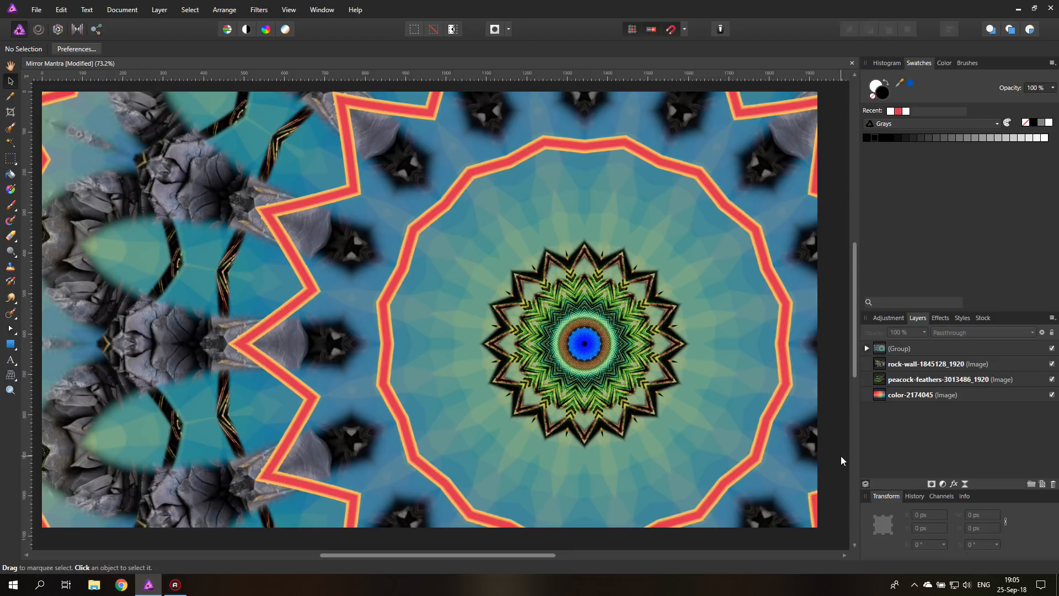
Step: Delete the top group layer and hide the rock-wall and peacock-feathers image layers
{"action": "left_click", "coordinate": [891, 352]}
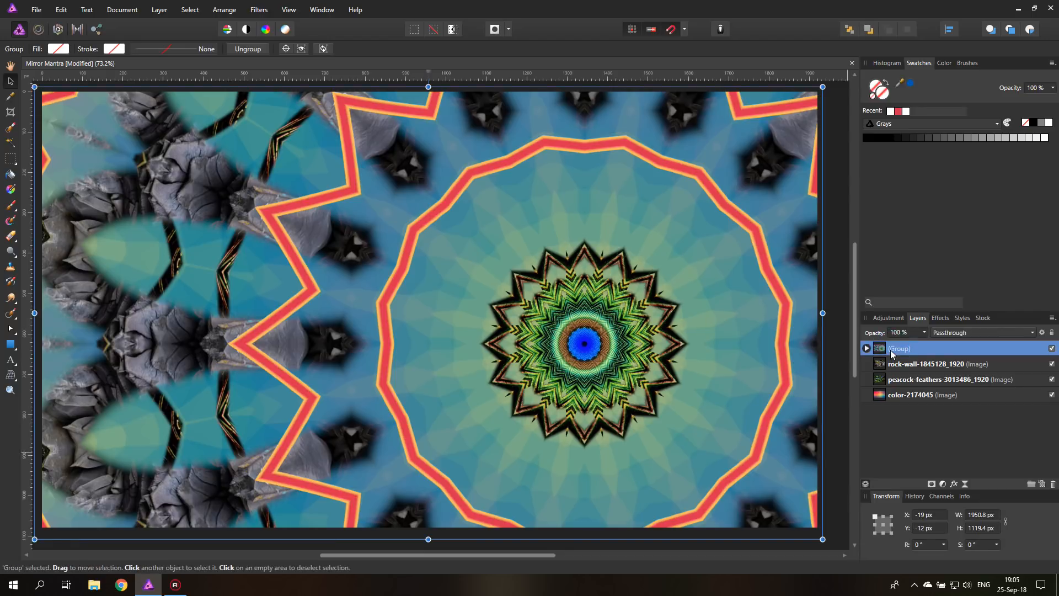
{"action": "left_click", "coordinate": [1054, 485]}
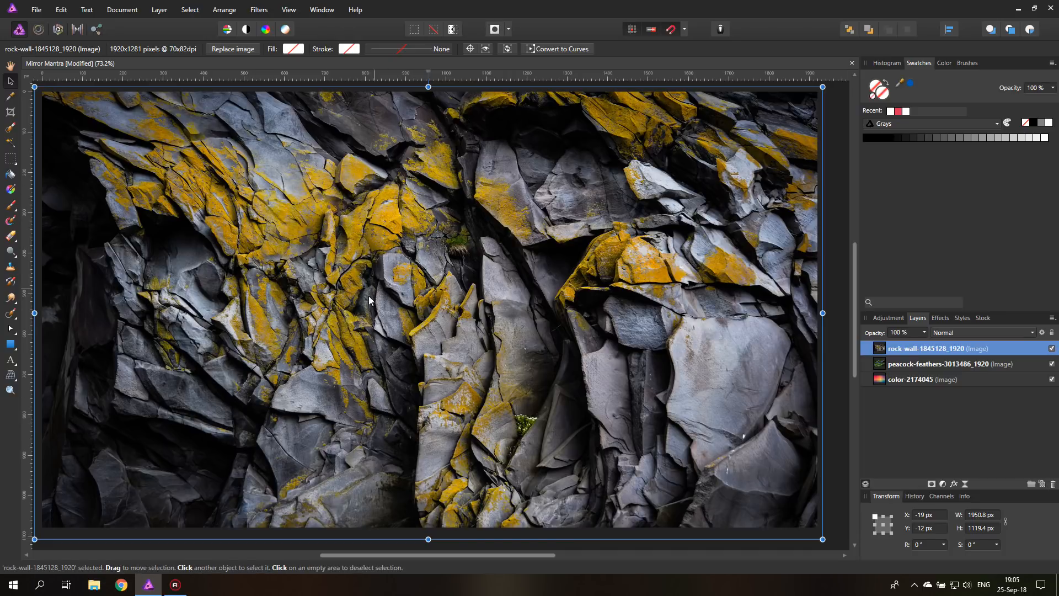
{"action": "left_click", "coordinate": [1051, 348]}
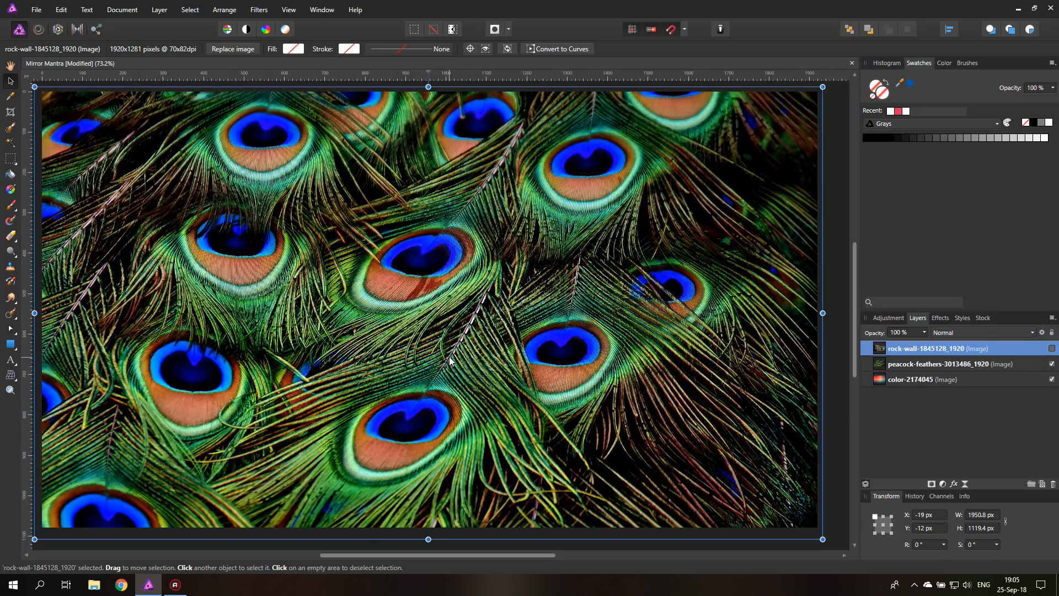
{"action": "left_click", "coordinate": [1051, 363]}
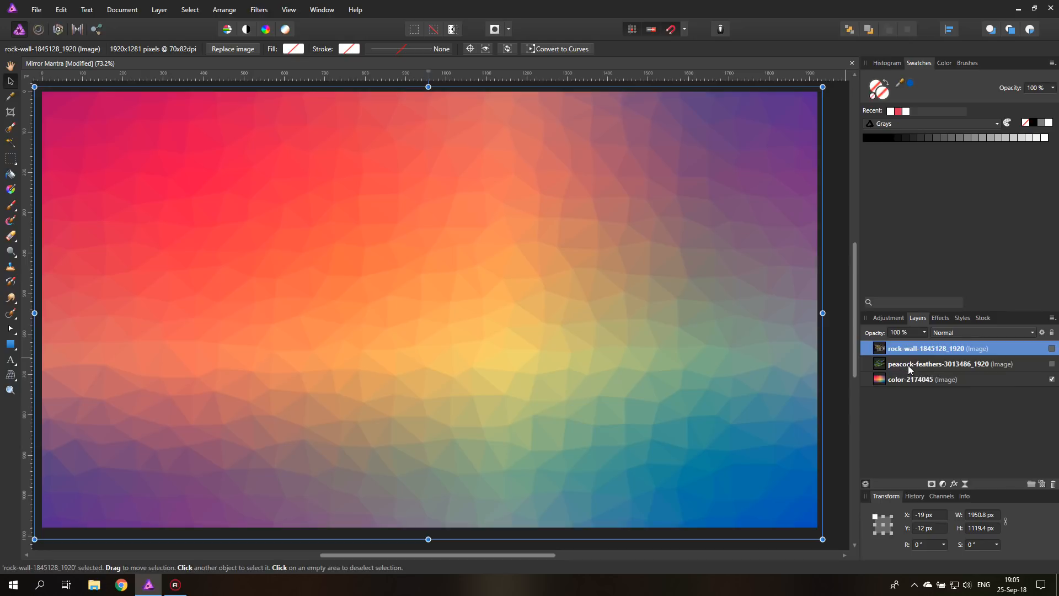
Step: Add a mask to the peacock-feathers layer and another to the rock-wall layer, nesting each inside its image layer
{"action": "left_click", "coordinate": [875, 364]}
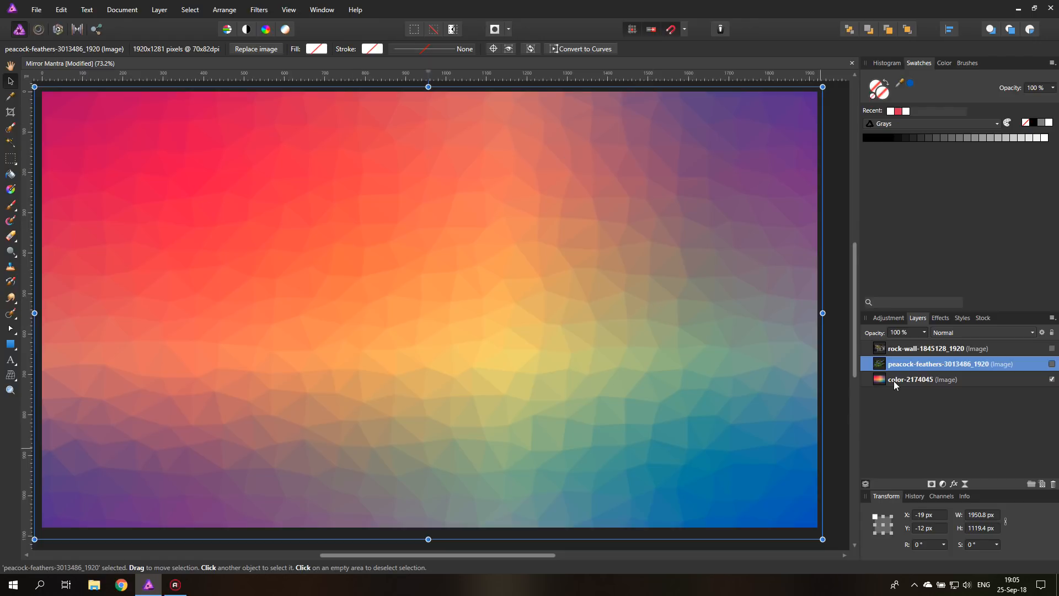
{"action": "left_click", "coordinate": [931, 484]}
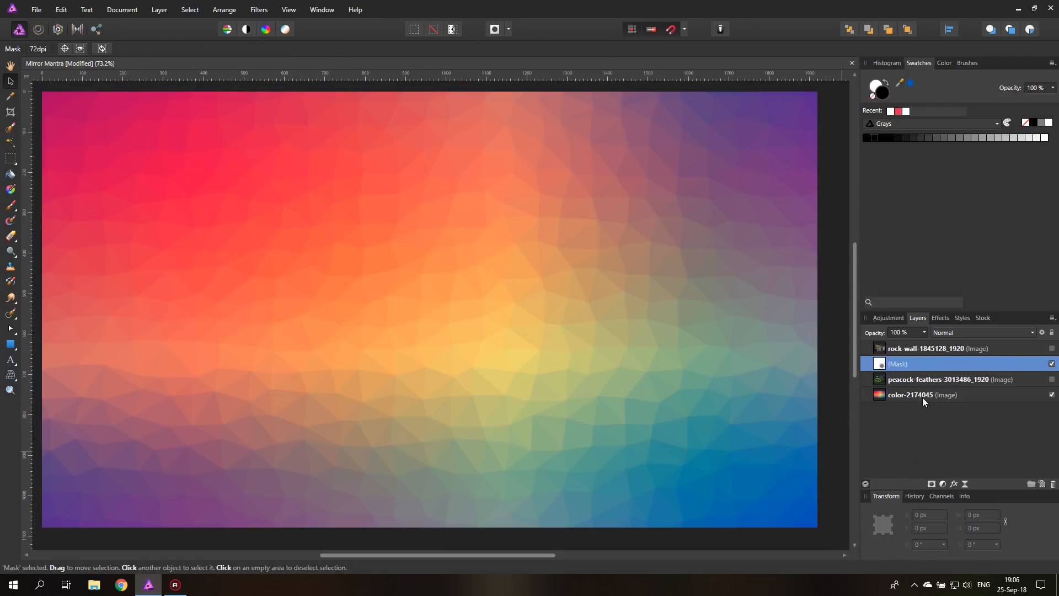
{"action": "left_click_drag", "start_coordinate": [882, 368], "coordinate": [899, 384]}
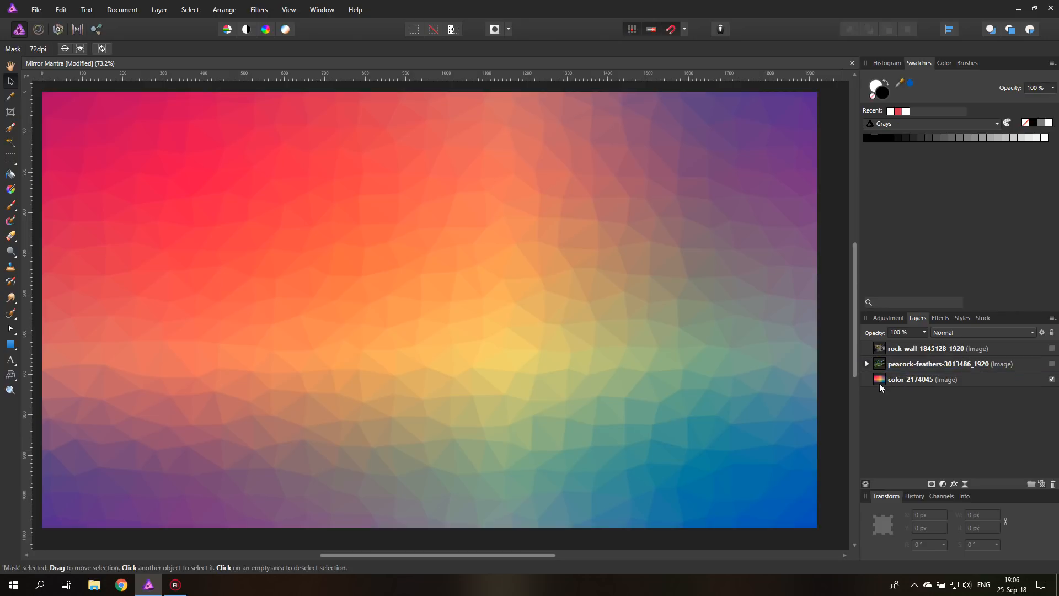
{"action": "left_click", "coordinate": [880, 381]}
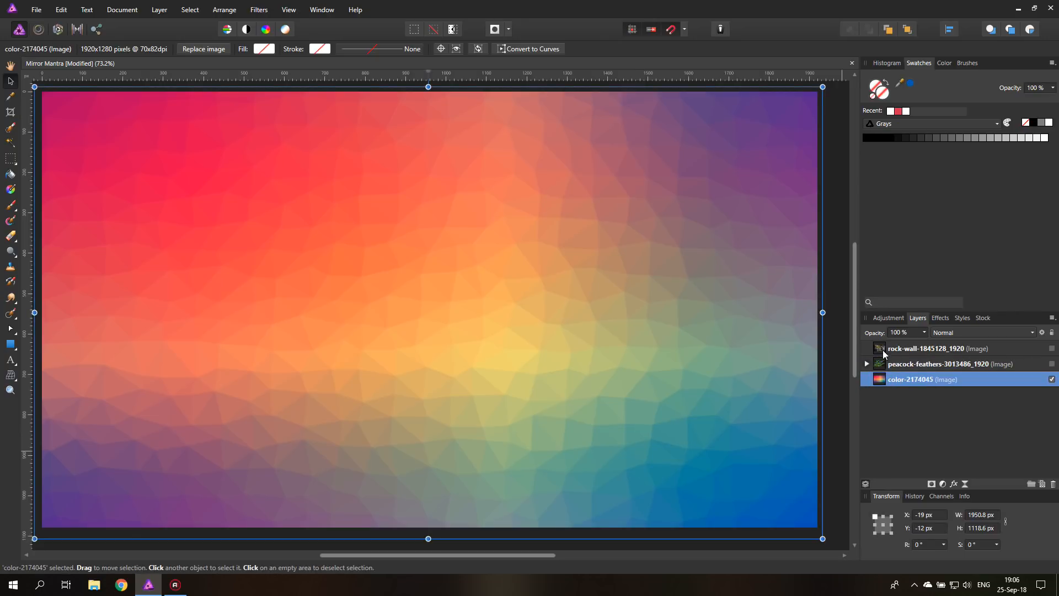
{"action": "left_click", "coordinate": [883, 349]}
{"action": "left_click", "coordinate": [932, 484]}
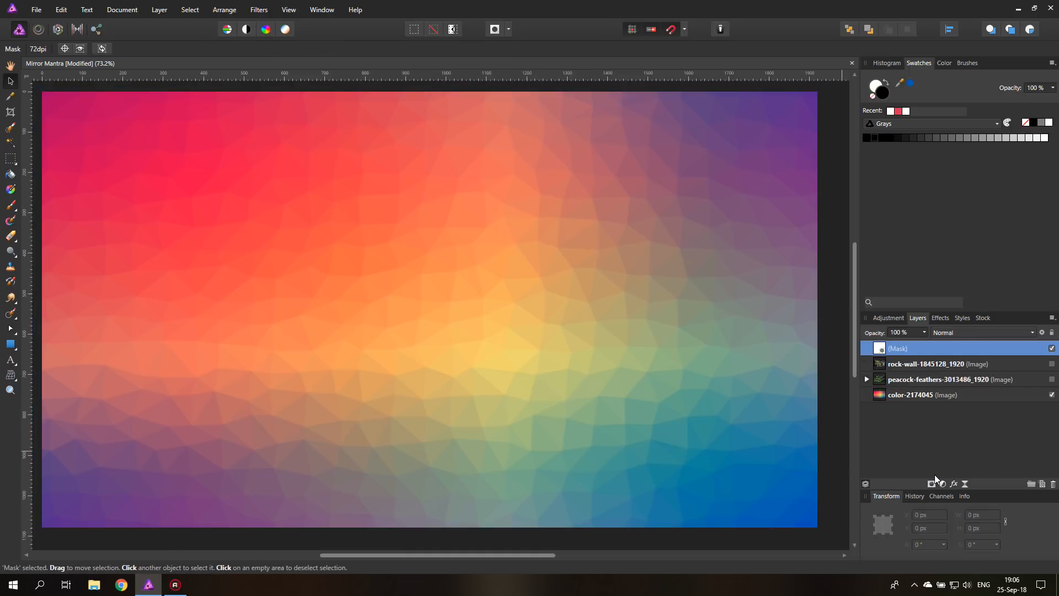
{"action": "left_click_drag", "start_coordinate": [884, 350], "coordinate": [891, 366]}
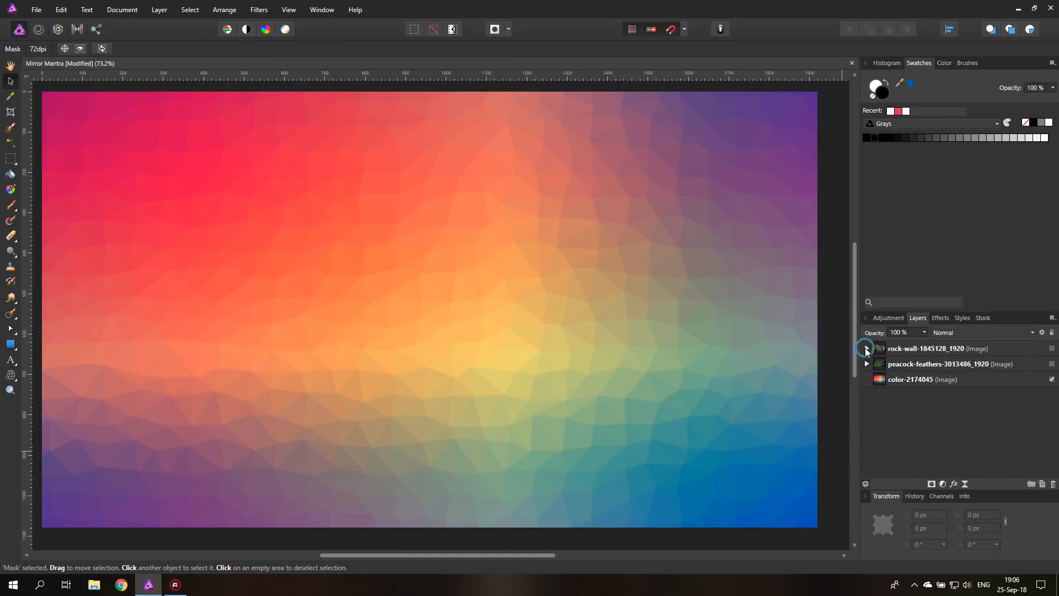
Step: Expand both masked image layers and invert the rock-wall mask and the peacock-feathers mask
{"action": "left_click", "coordinate": [867, 348]}
{"action": "left_click", "coordinate": [867, 379]}
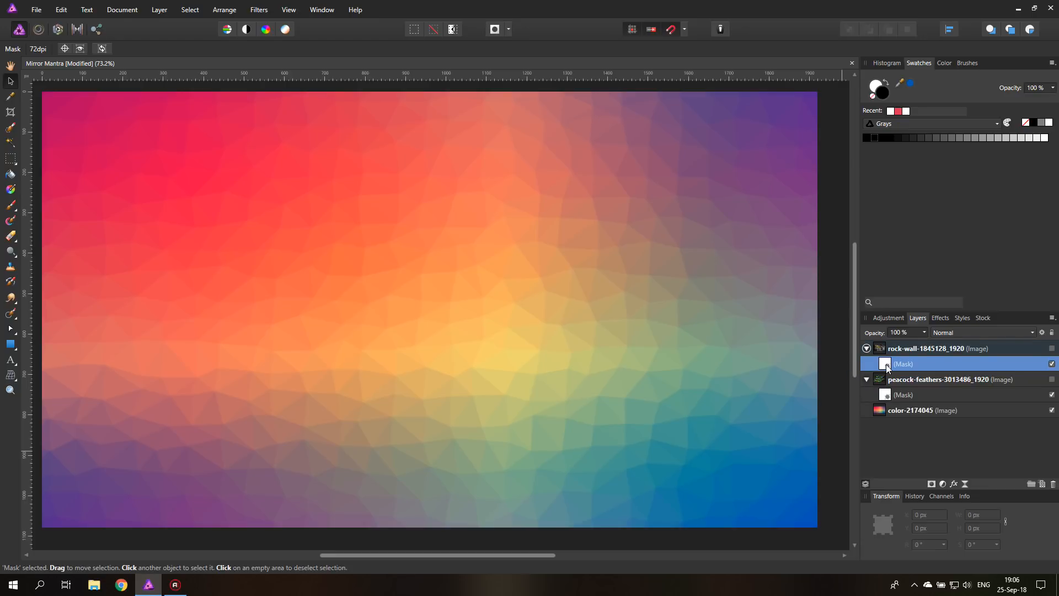
{"action": "left_click", "coordinate": [158, 11]}
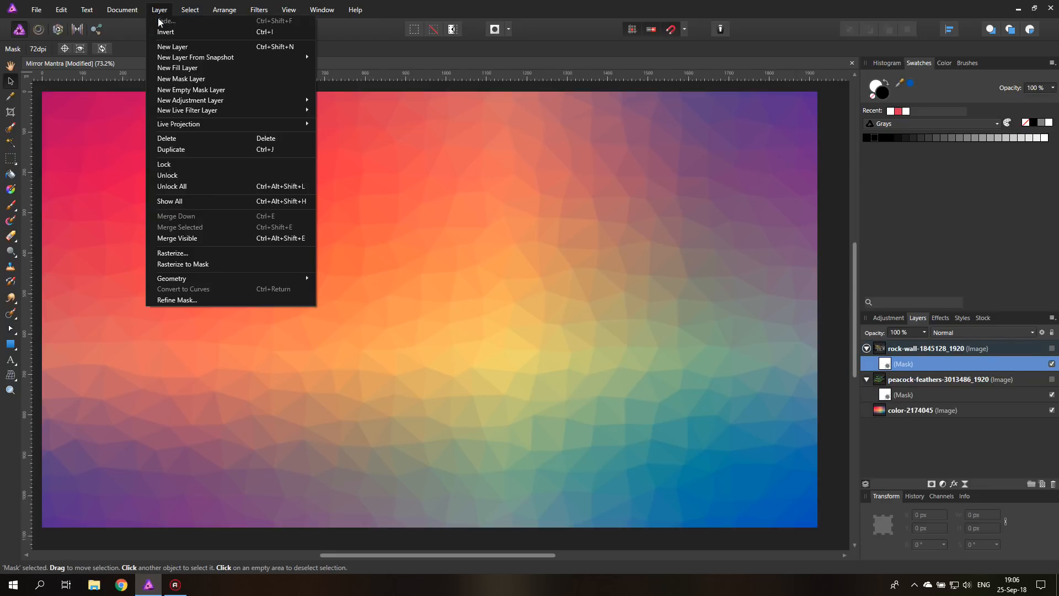
{"action": "left_click", "coordinate": [166, 31]}
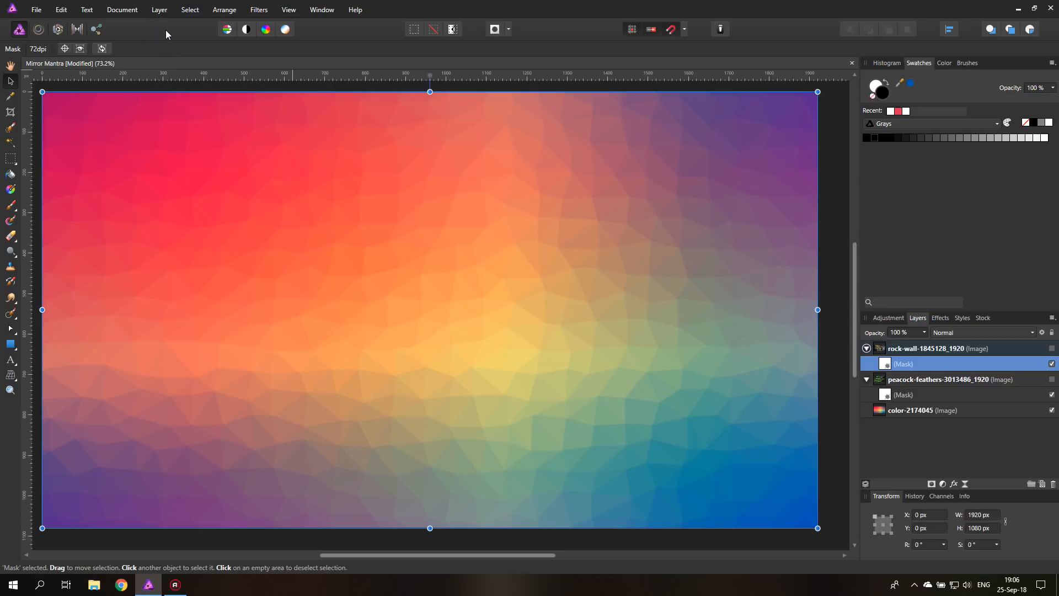
{"action": "left_click", "coordinate": [883, 395]}
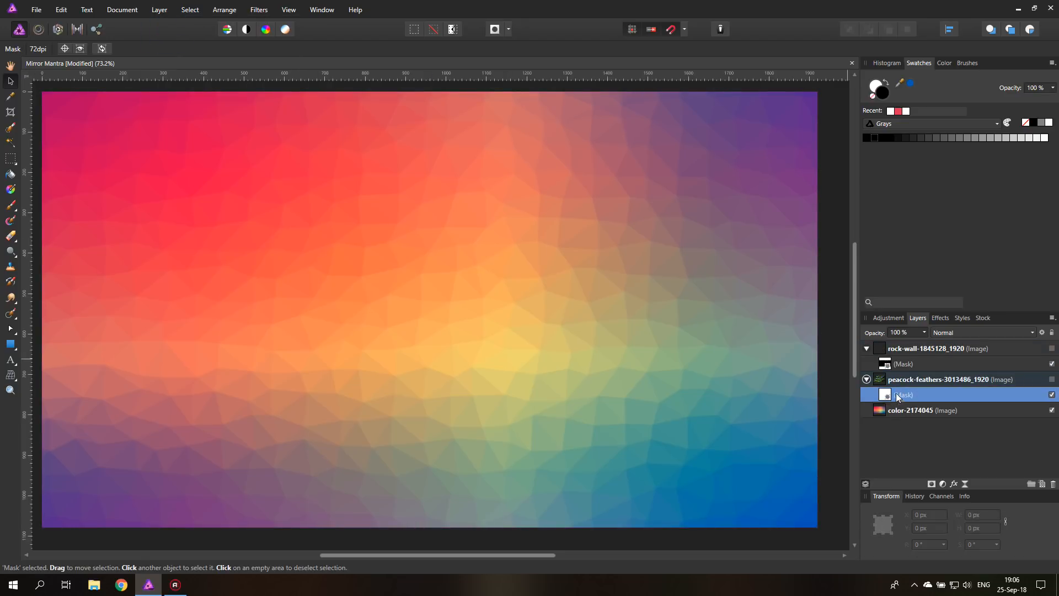
{"action": "left_click", "coordinate": [159, 10]}
{"action": "left_click", "coordinate": [167, 33]}
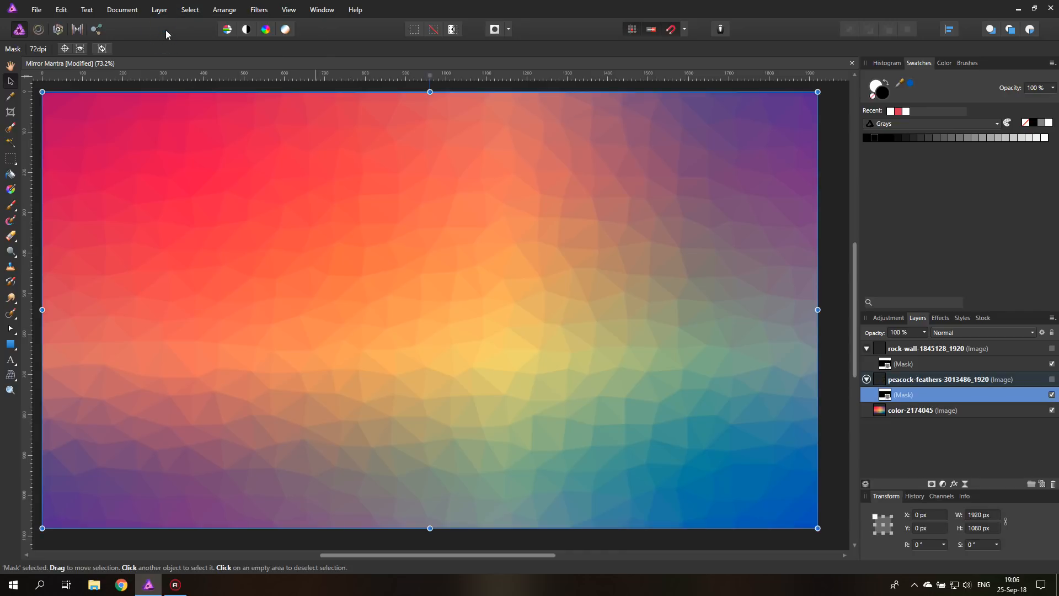
Step: Make the rock-wall and peacock-feathers layers visible again and select the rock-wall layer's mask
{"action": "left_click", "coordinate": [1052, 348]}
{"action": "left_click", "coordinate": [879, 348]}
{"action": "left_click", "coordinate": [885, 364]}
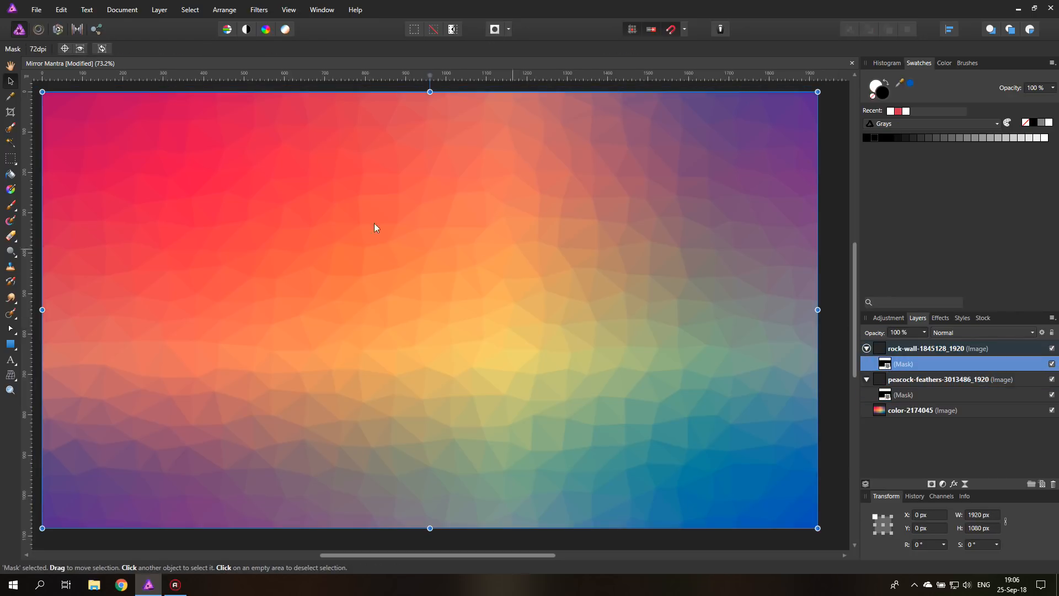
Step: Set up the Paint Brush with white as the active colour, a width of 91 px and the Stabilizer enabled
{"action": "left_click", "coordinate": [10, 206]}
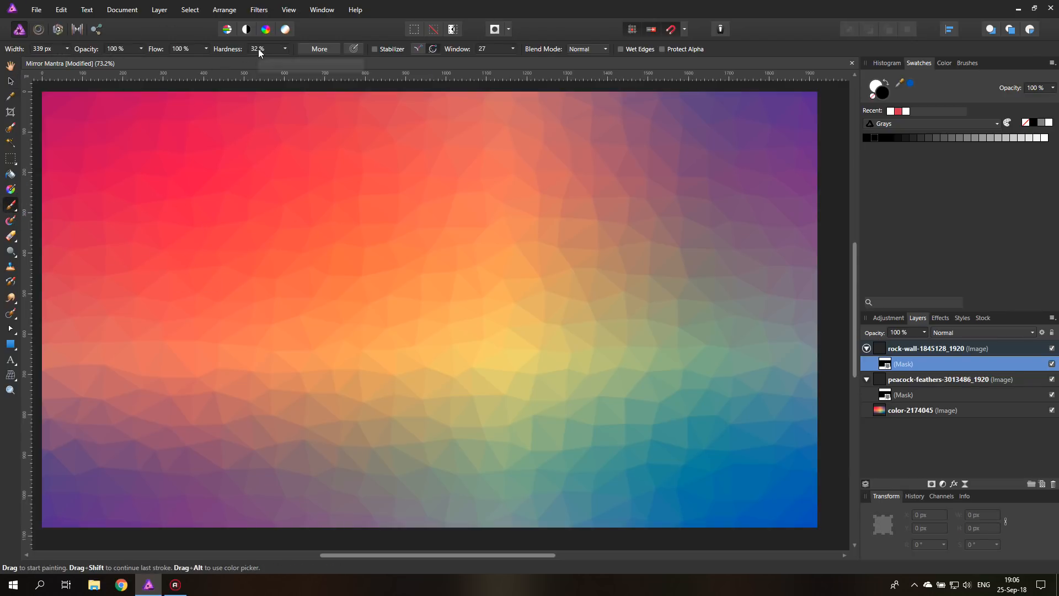
{"action": "left_click", "coordinate": [885, 83]}
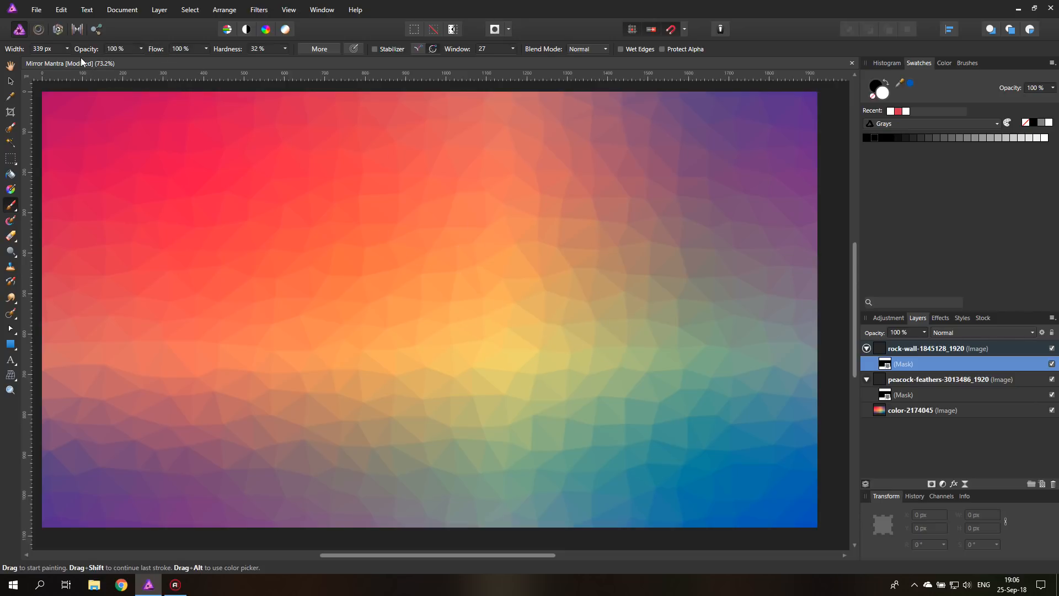
{"action": "left_click", "coordinate": [68, 50]}
{"action": "left_click", "coordinate": [53, 59]}
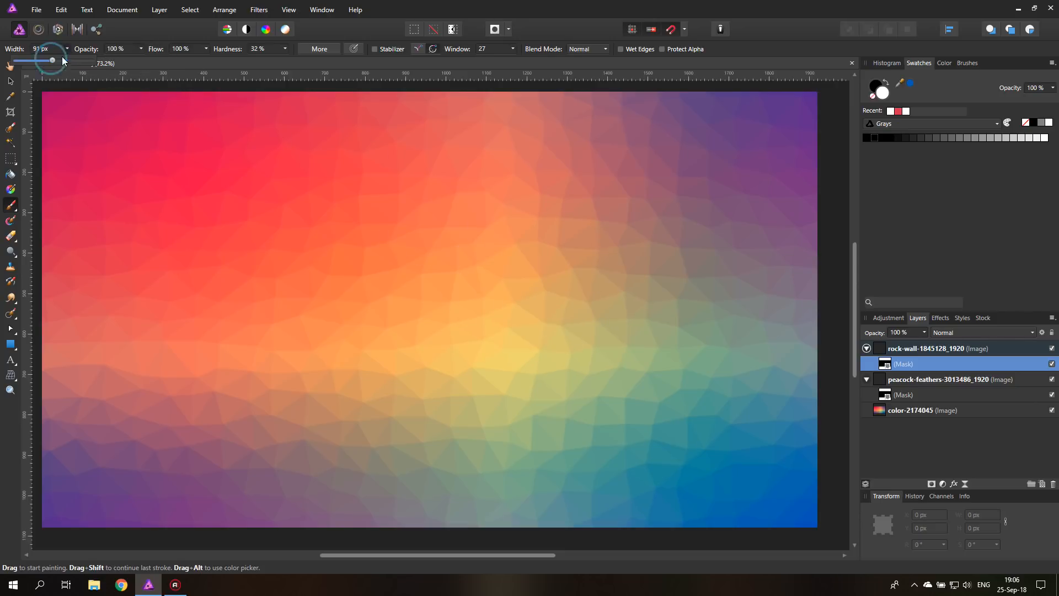
{"action": "left_click", "coordinate": [69, 48]}
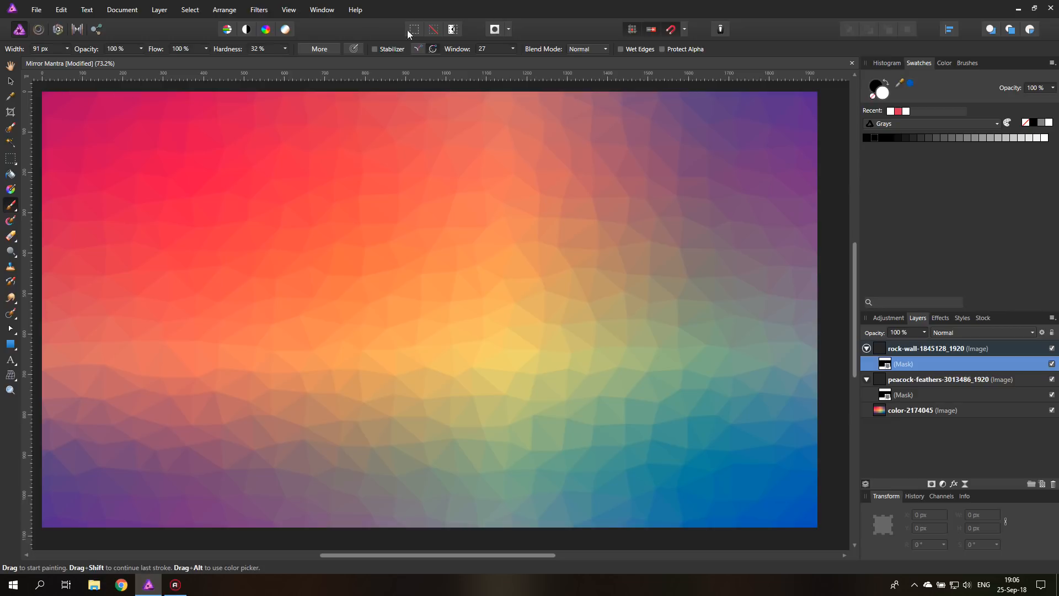
{"action": "left_click", "coordinate": [374, 49]}
Step: Paint two long curved strokes across the canvas on the rock-wall mask to reveal bands of rock
{"action": "mouse_move", "coordinate": [96, 85]}
{"action": "left_mouse_down"}
{"action": "mouse_move", "coordinate": [138, 110]}
{"action": "mouse_move", "coordinate": [181, 176]}
{"action": "mouse_move", "coordinate": [218, 271]}
{"action": "mouse_move", "coordinate": [280, 338]}
{"action": "mouse_move", "coordinate": [430, 331]}
{"action": "mouse_move", "coordinate": [527, 253]}
{"action": "mouse_move", "coordinate": [642, 193]}
{"action": "mouse_move", "coordinate": [739, 254]}
{"action": "mouse_move", "coordinate": [840, 400]}
{"action": "left_mouse_up"}
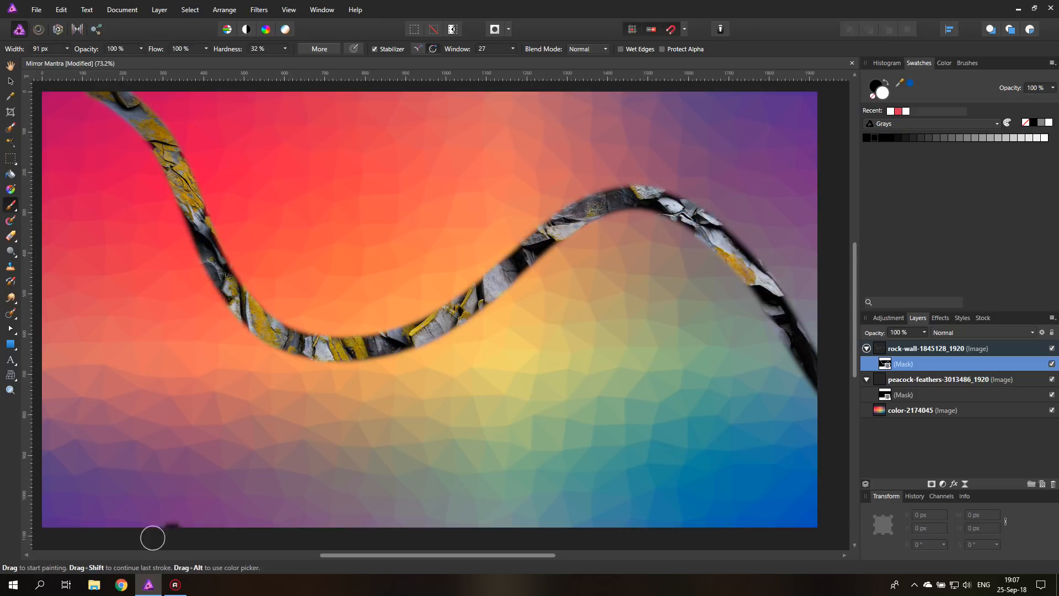
{"action": "mouse_move", "coordinate": [111, 522]}
{"action": "left_mouse_down"}
{"action": "mouse_move", "coordinate": [231, 426]}
{"action": "mouse_move", "coordinate": [543, 386]}
{"action": "mouse_move", "coordinate": [545, 92]}
{"action": "left_mouse_up"}
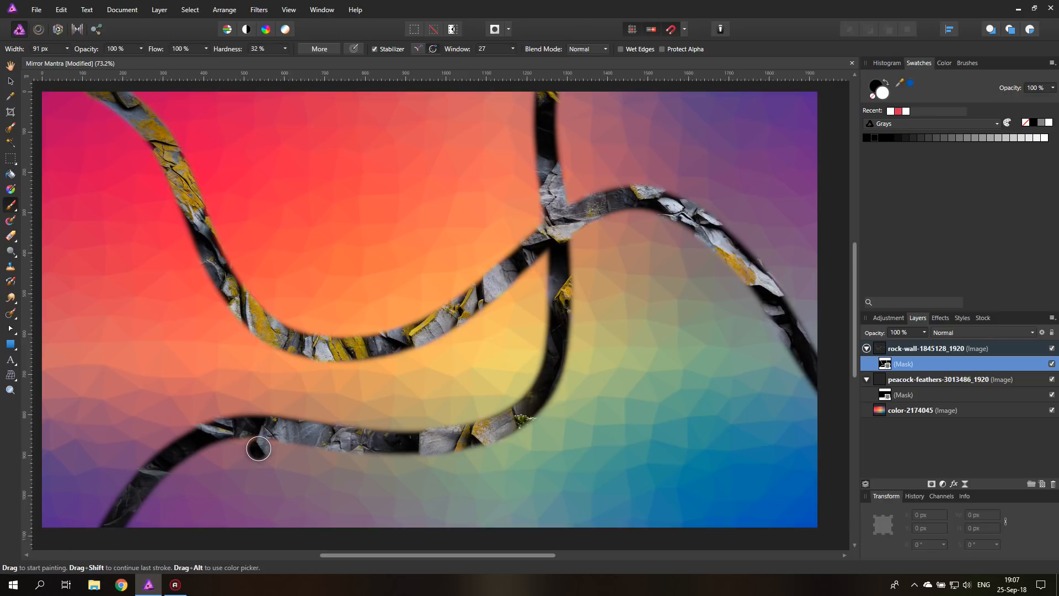
{"action": "left_click", "coordinate": [258, 449]}
Step: Paint long looping strokes across the canvas on the peacock-feathers mask and undo the stray dab near the lower-right corner
{"action": "left_click", "coordinate": [884, 395]}
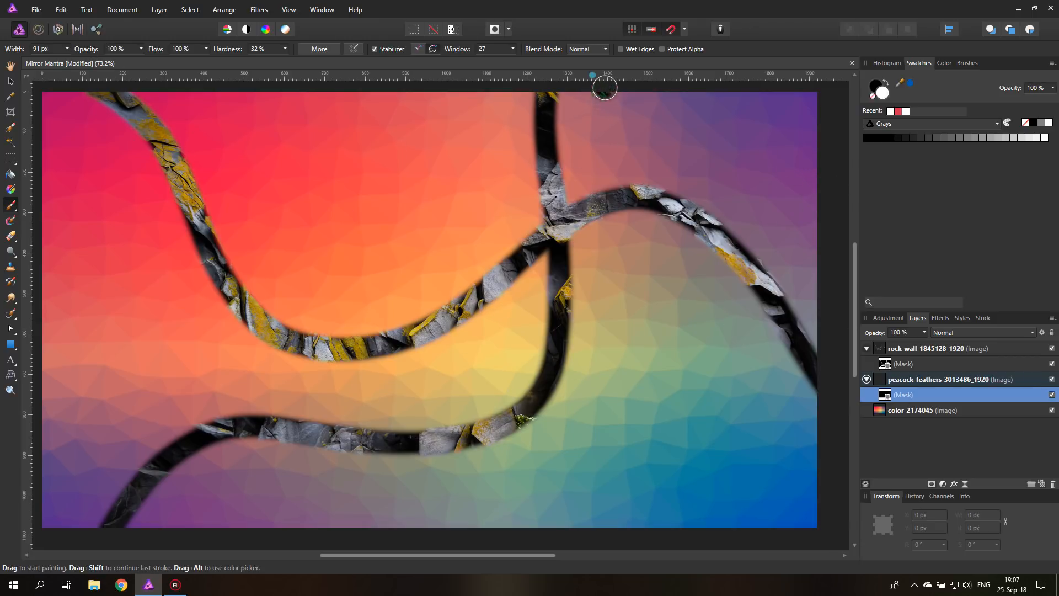
{"action": "mouse_move", "coordinate": [605, 87]}
{"action": "left_mouse_down"}
{"action": "mouse_move", "coordinate": [661, 173]}
{"action": "mouse_move", "coordinate": [713, 399]}
{"action": "mouse_move", "coordinate": [529, 398]}
{"action": "mouse_move", "coordinate": [469, 273]}
{"action": "mouse_move", "coordinate": [347, 172]}
{"action": "mouse_move", "coordinate": [272, 187]}
{"action": "mouse_move", "coordinate": [37, 323]}
{"action": "mouse_move", "coordinate": [94, 263]}
{"action": "mouse_move", "coordinate": [89, 214]}
{"action": "mouse_move", "coordinate": [36, 208]}
{"action": "mouse_move", "coordinate": [94, 218]}
{"action": "mouse_move", "coordinate": [197, 358]}
{"action": "mouse_move", "coordinate": [194, 408]}
{"action": "mouse_move", "coordinate": [313, 520]}
{"action": "mouse_move", "coordinate": [478, 460]}
{"action": "mouse_move", "coordinate": [718, 265]}
{"action": "mouse_move", "coordinate": [828, 259]}
{"action": "left_mouse_up"}
{"action": "left_click_drag", "start_coordinate": [727, 494], "coordinate": [722, 477]}
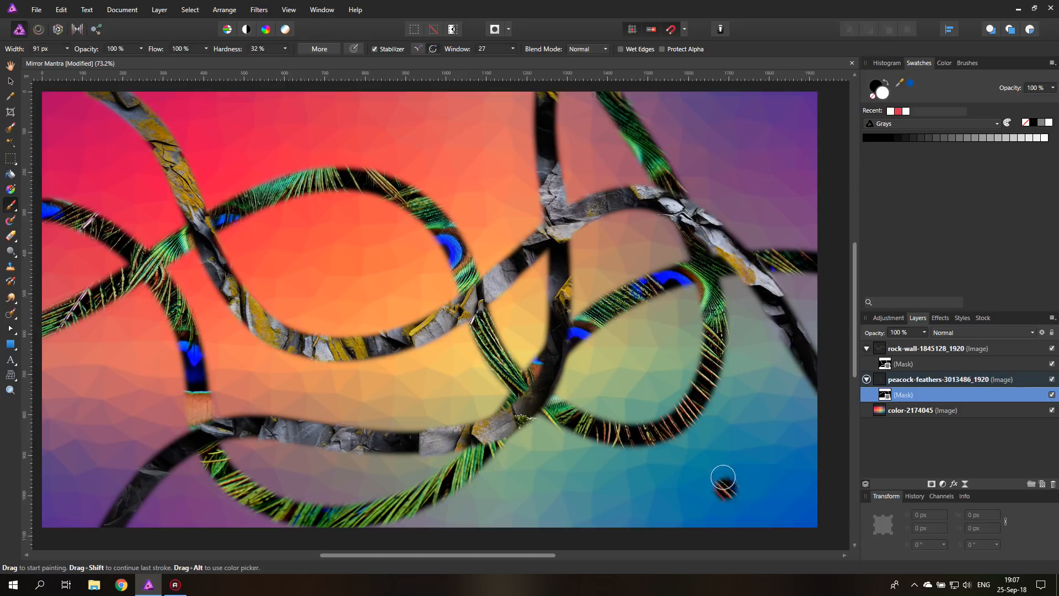
{"action": "key", "text": "ctrl+z"}
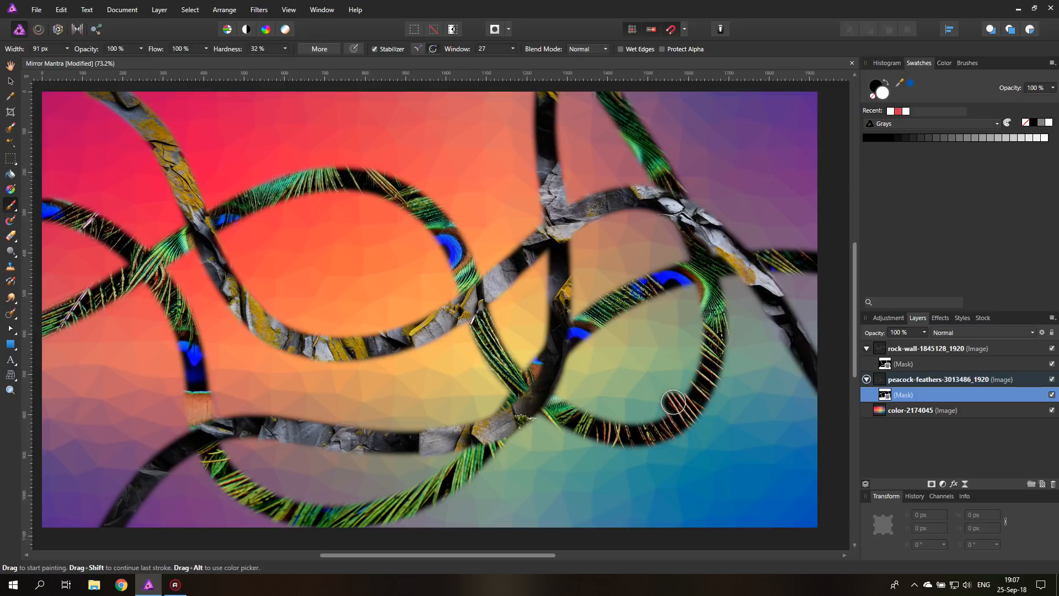
Step: Turn off the brush Stabilizer and make a circular selection about 323 px across over the upper-left feather loop
{"action": "left_click", "coordinate": [374, 49]}
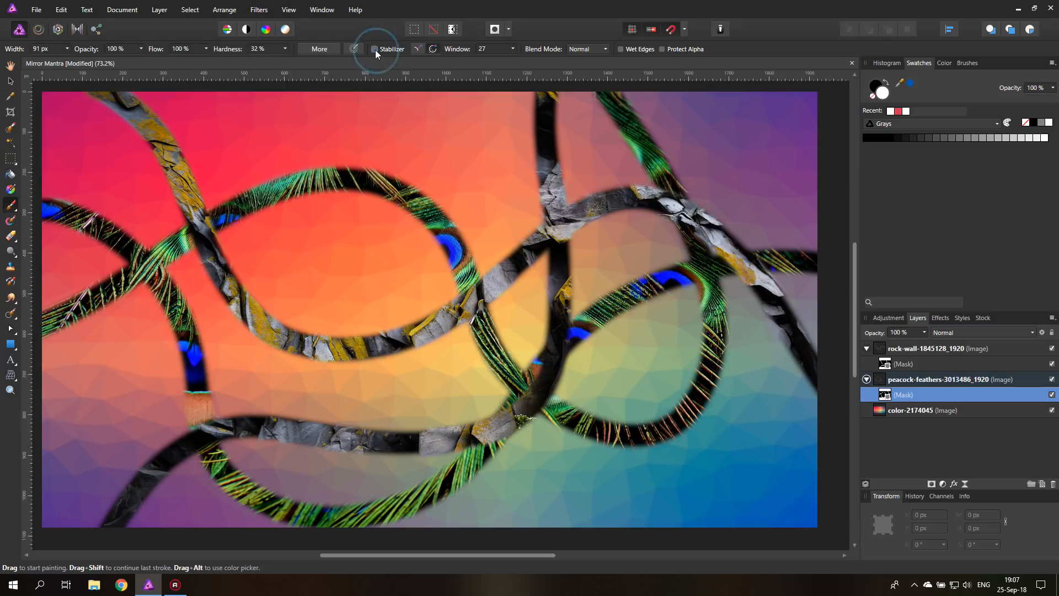
{"action": "left_click", "coordinate": [9, 161]}
{"action": "left_click", "coordinate": [10, 161]}
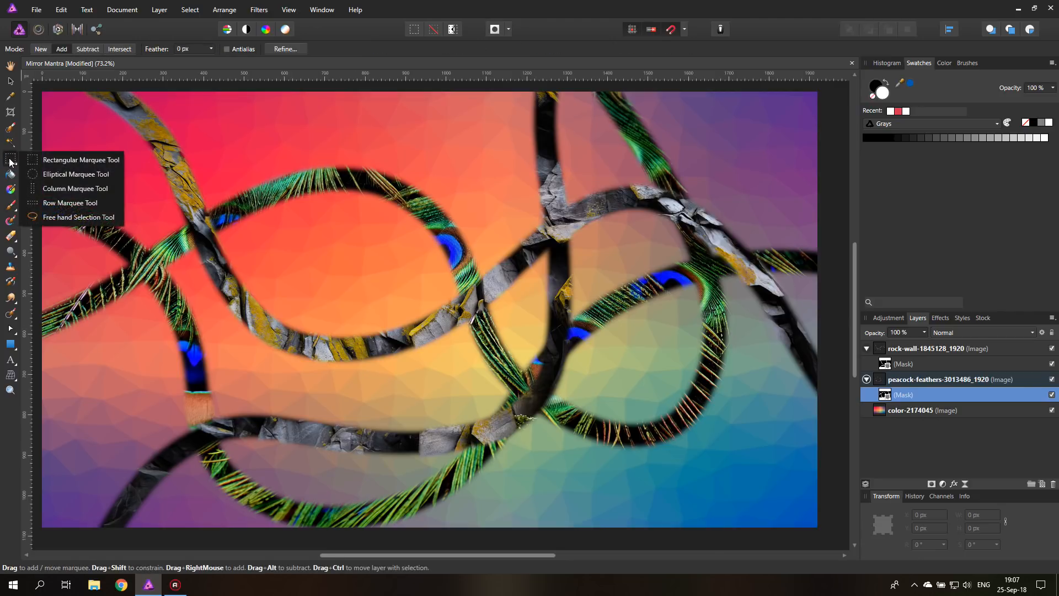
{"action": "left_click", "coordinate": [53, 175]}
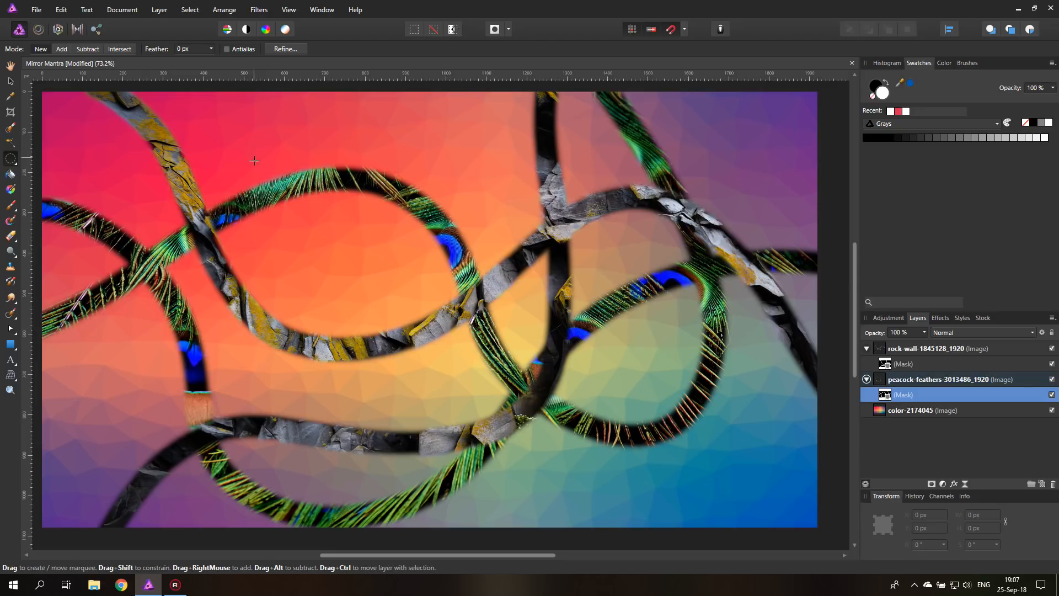
{"action": "left_click_drag", "start_coordinate": [255, 129], "coordinate": [396, 250]}
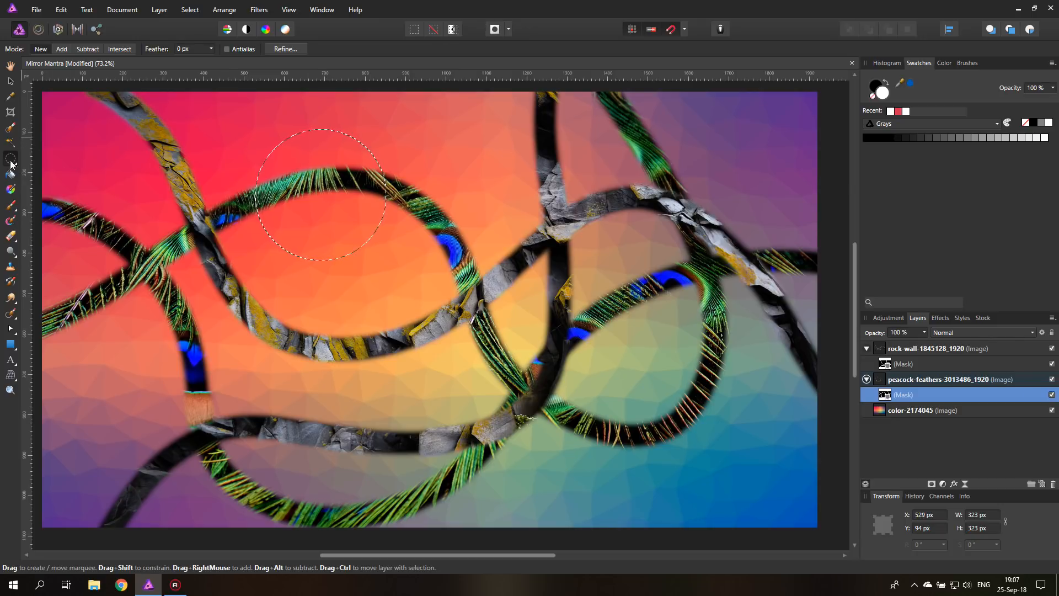
Step: Paint the whole circular selection white on the peacock-feathers mask and deselect it
{"action": "left_click", "coordinate": [12, 206]}
{"action": "mouse_move", "coordinate": [309, 182]}
{"action": "left_mouse_down"}
{"action": "mouse_move", "coordinate": [320, 143]}
{"action": "mouse_move", "coordinate": [257, 136]}
{"action": "mouse_move", "coordinate": [220, 158]}
{"action": "mouse_move", "coordinate": [247, 173]}
{"action": "mouse_move", "coordinate": [417, 185]}
{"action": "mouse_move", "coordinate": [173, 201]}
{"action": "mouse_move", "coordinate": [360, 236]}
{"action": "mouse_move", "coordinate": [410, 258]}
{"action": "mouse_move", "coordinate": [246, 283]}
{"action": "left_mouse_up"}
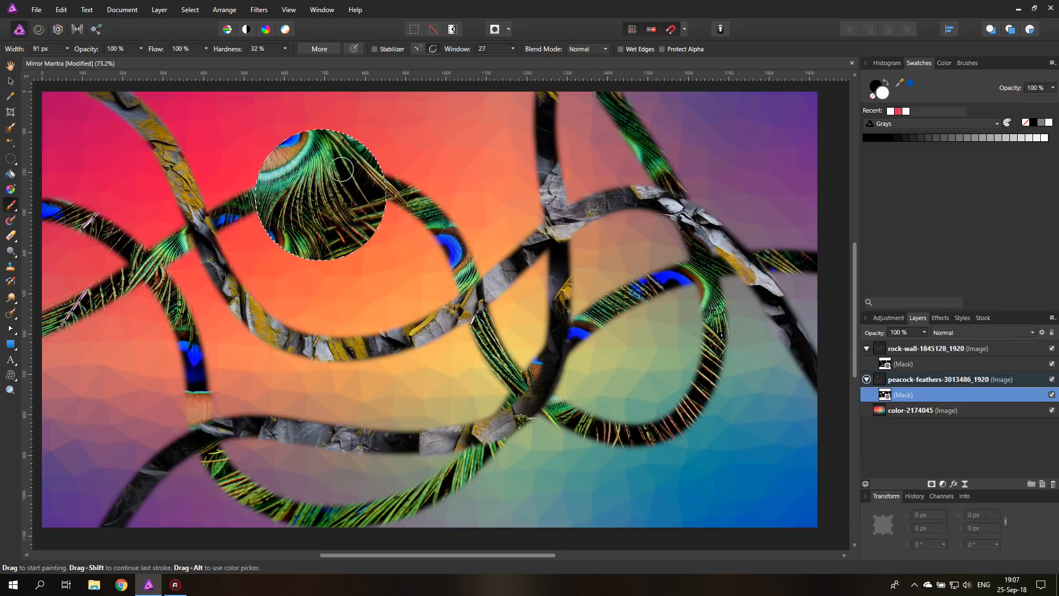
{"action": "key", "text": "ctrl+d"}
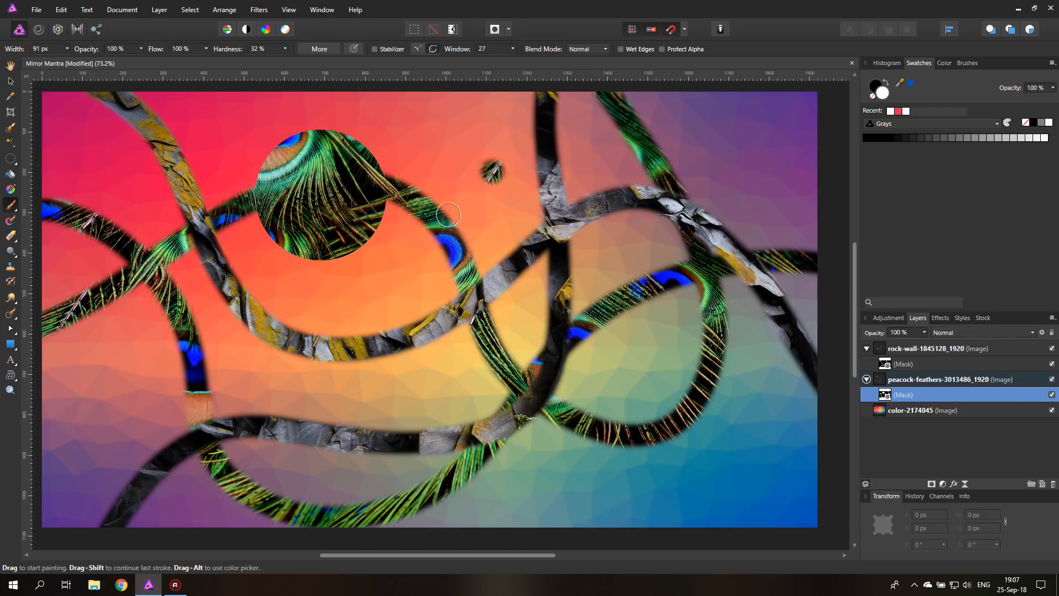
Step: Make a tall rectangular selection on the rock-wall mask, from inside the closed feather loop down to the canvas's lower edge
{"action": "left_click", "coordinate": [892, 365]}
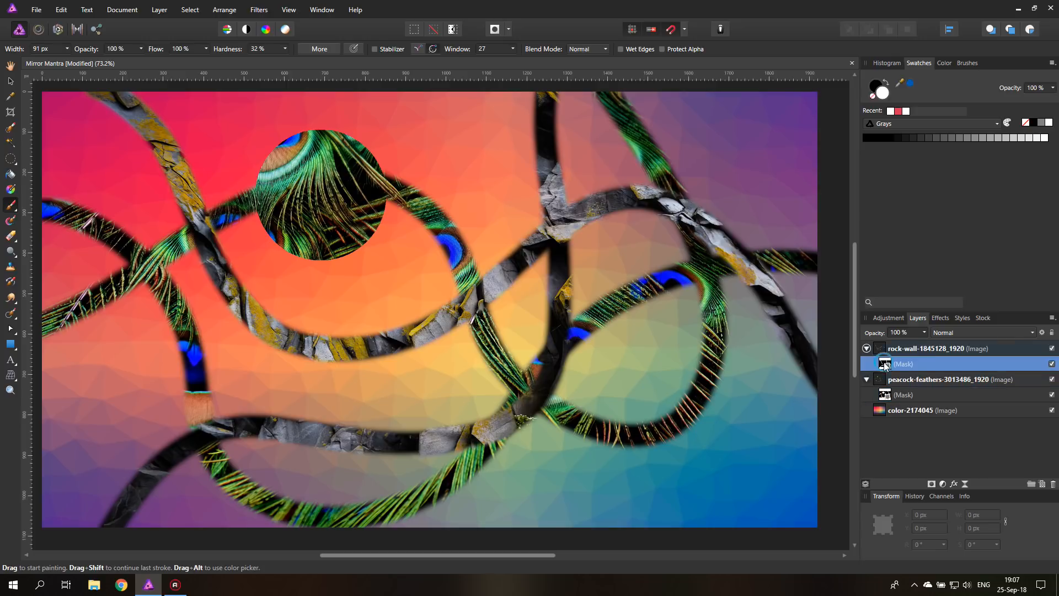
{"action": "left_click", "coordinate": [13, 161]}
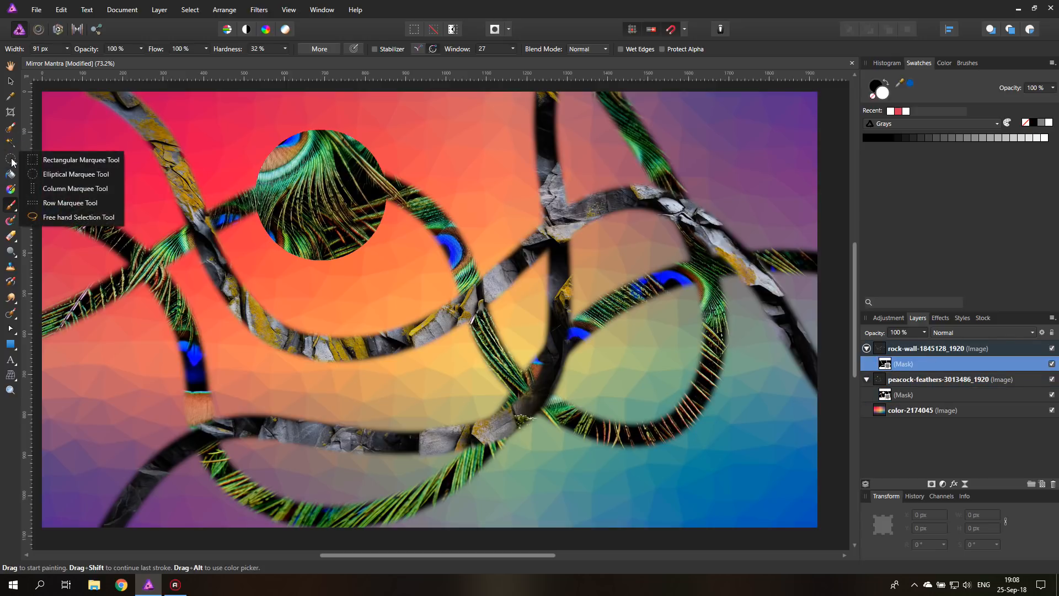
{"action": "left_click", "coordinate": [66, 160]}
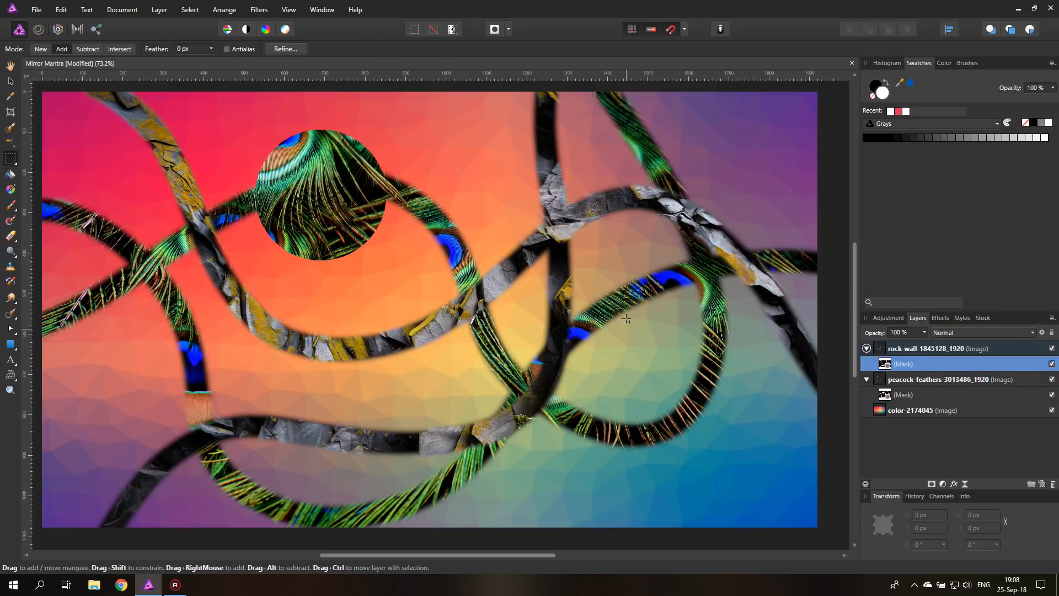
{"action": "left_click", "coordinate": [9, 160]}
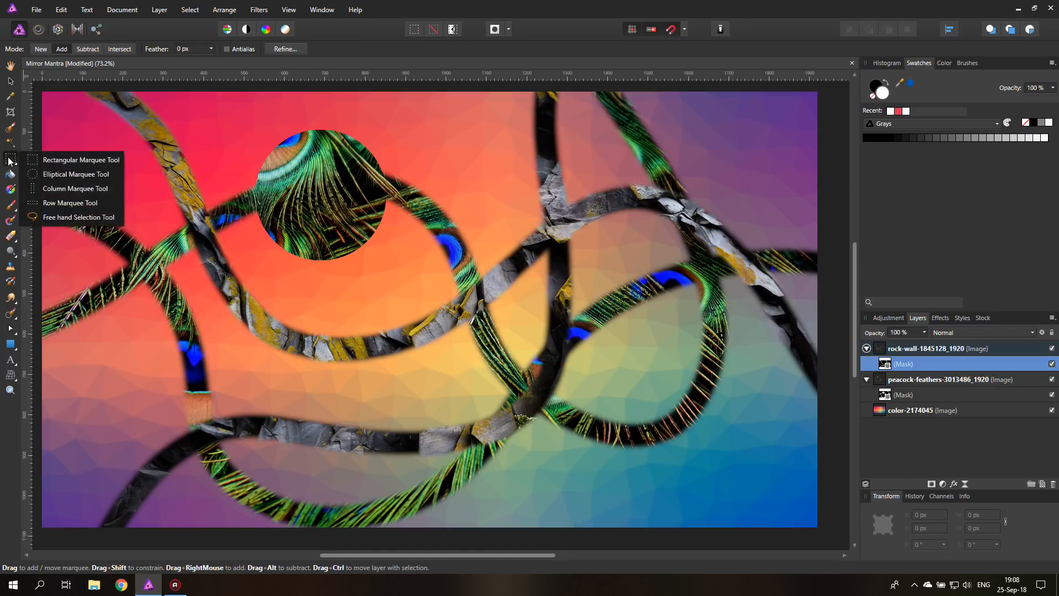
{"action": "left_click", "coordinate": [5, 159]}
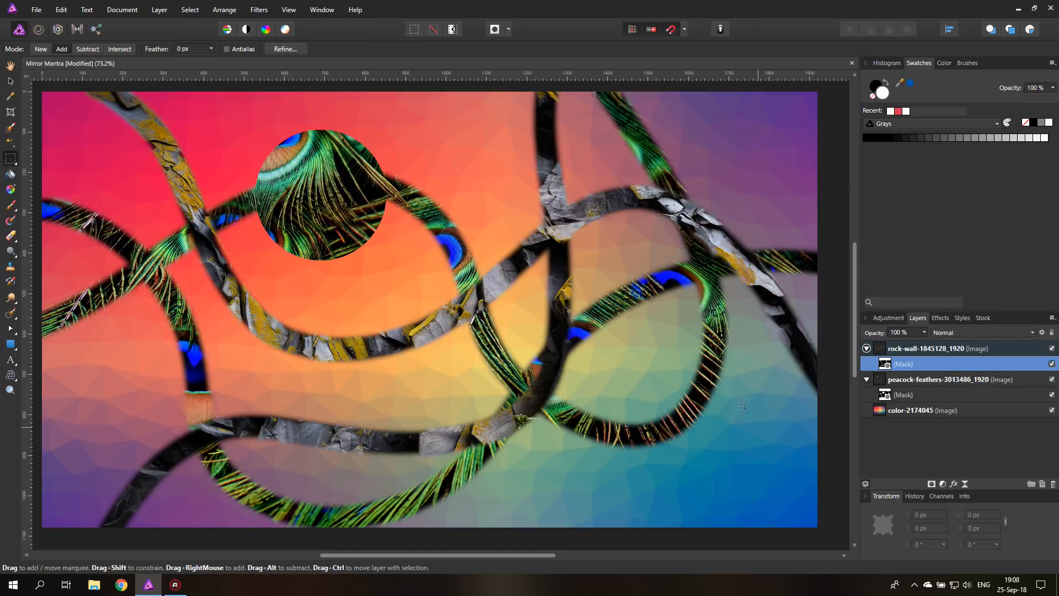
{"action": "left_click_drag", "start_coordinate": [595, 249], "coordinate": [679, 526]}
Step: Paint the whole rectangular selection white on the rock-wall mask with a brush about 408 px wide, and deselect it
{"action": "key", "text": "b"}
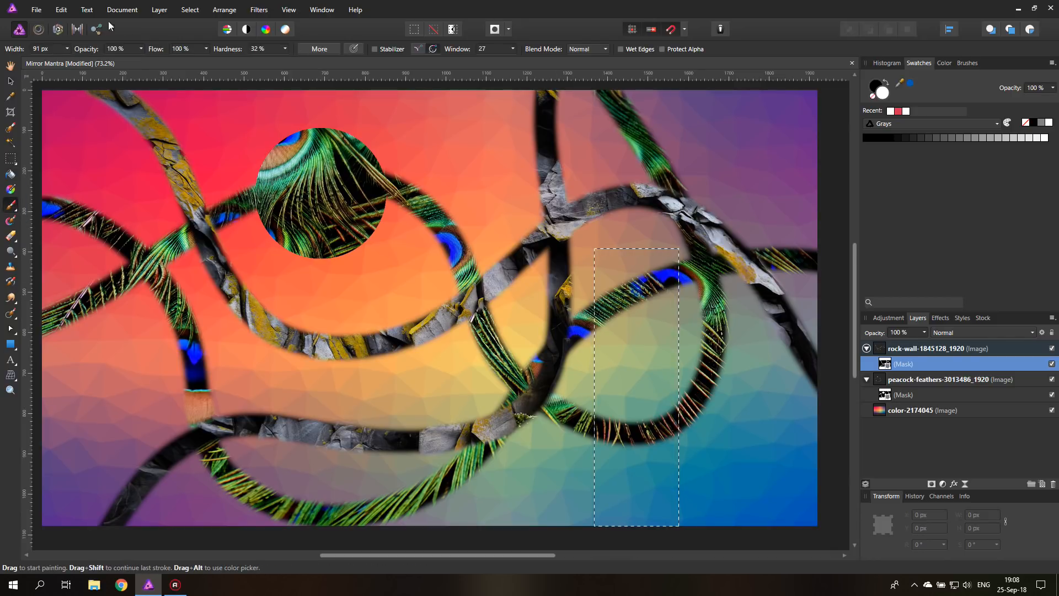
{"action": "left_click", "coordinate": [68, 49]}
{"action": "left_click_drag", "start_coordinate": [58, 60], "coordinate": [88, 58]}
{"action": "left_click", "coordinate": [69, 48]}
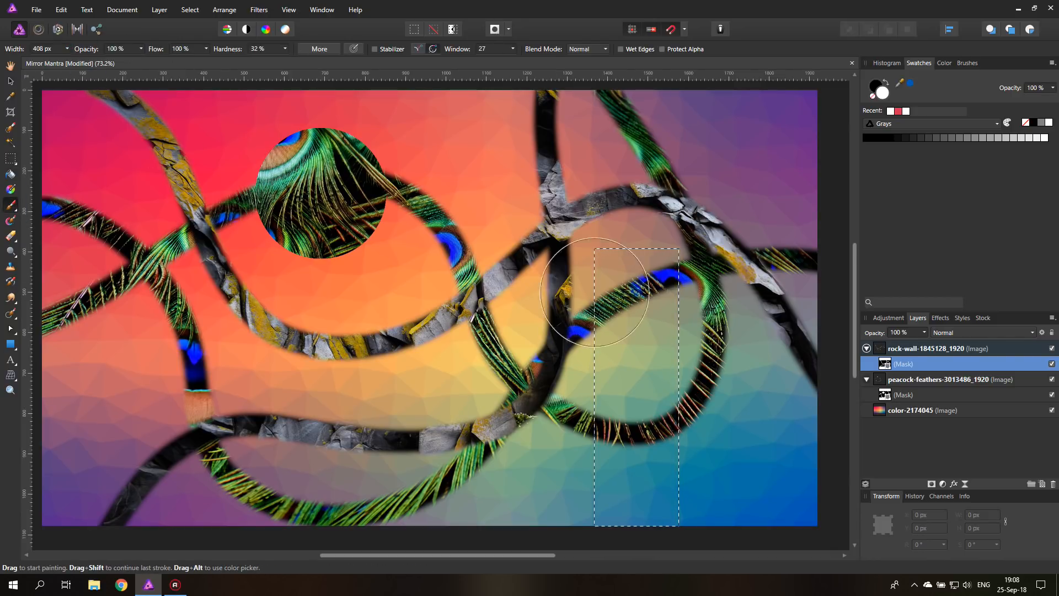
{"action": "mouse_move", "coordinate": [612, 282]}
{"action": "left_mouse_down"}
{"action": "mouse_move", "coordinate": [708, 264]}
{"action": "mouse_move", "coordinate": [723, 380]}
{"action": "mouse_move", "coordinate": [650, 548]}
{"action": "mouse_move", "coordinate": [711, 535]}
{"action": "mouse_move", "coordinate": [651, 444]}
{"action": "left_mouse_up"}
{"action": "key", "text": "ctrl+d"}
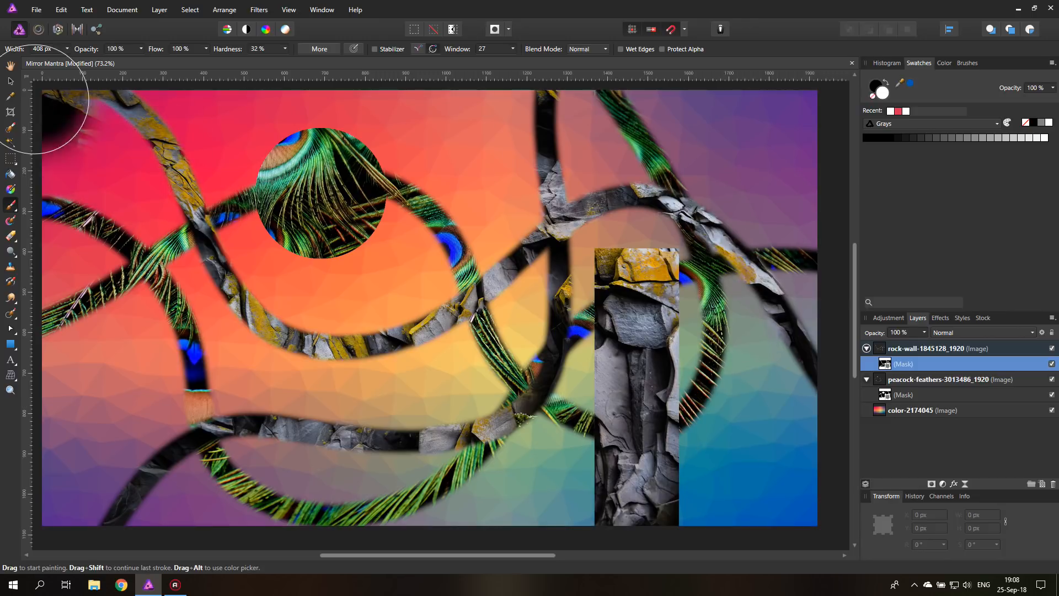
Step: Add a new pixel layer above the rock-wall image layer
{"action": "left_click", "coordinate": [10, 83]}
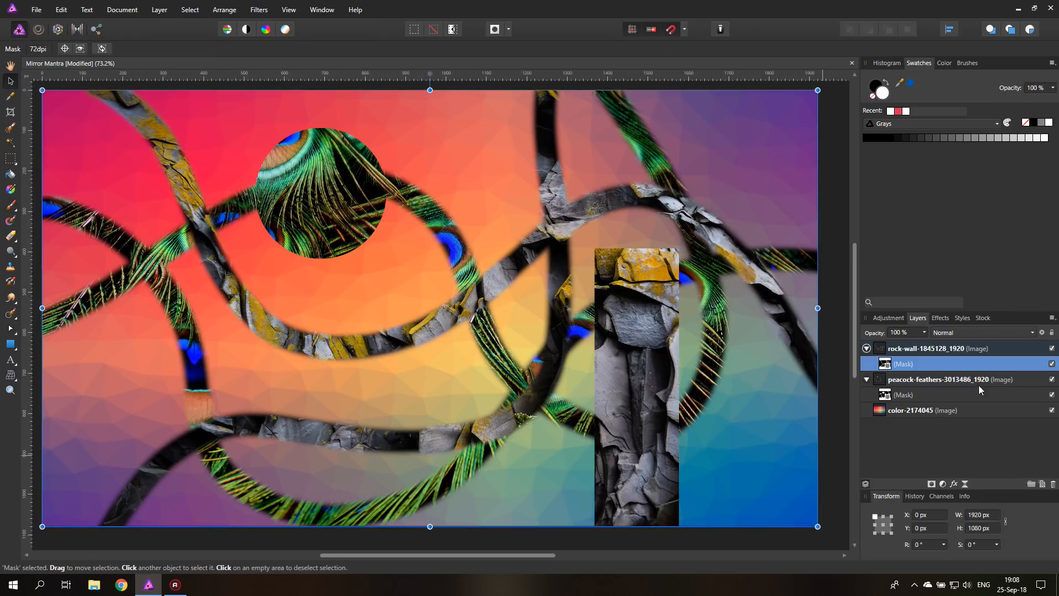
{"action": "left_click", "coordinate": [877, 350]}
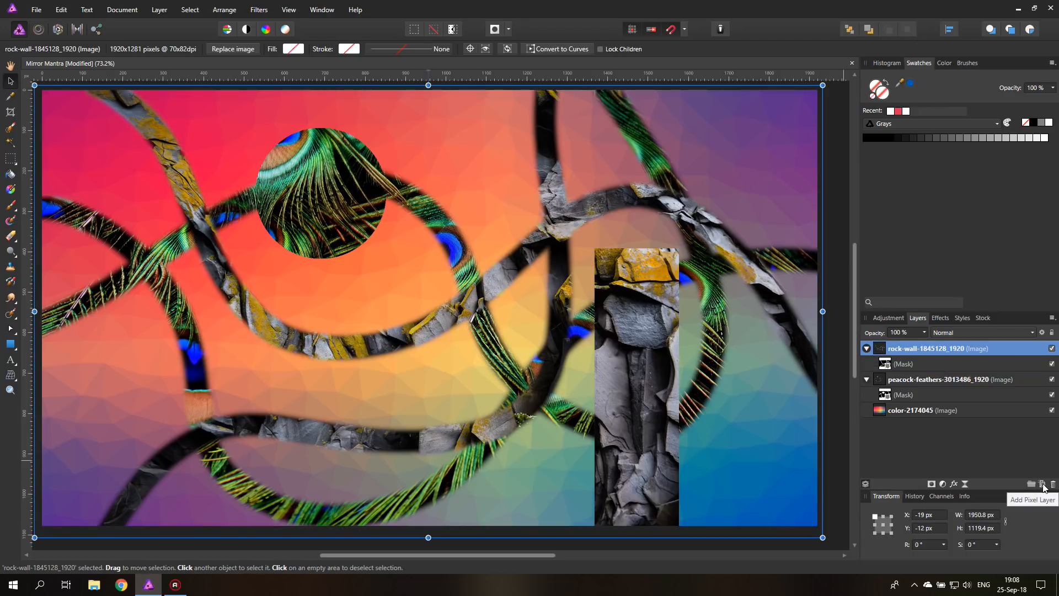
{"action": "left_click", "coordinate": [1042, 484]}
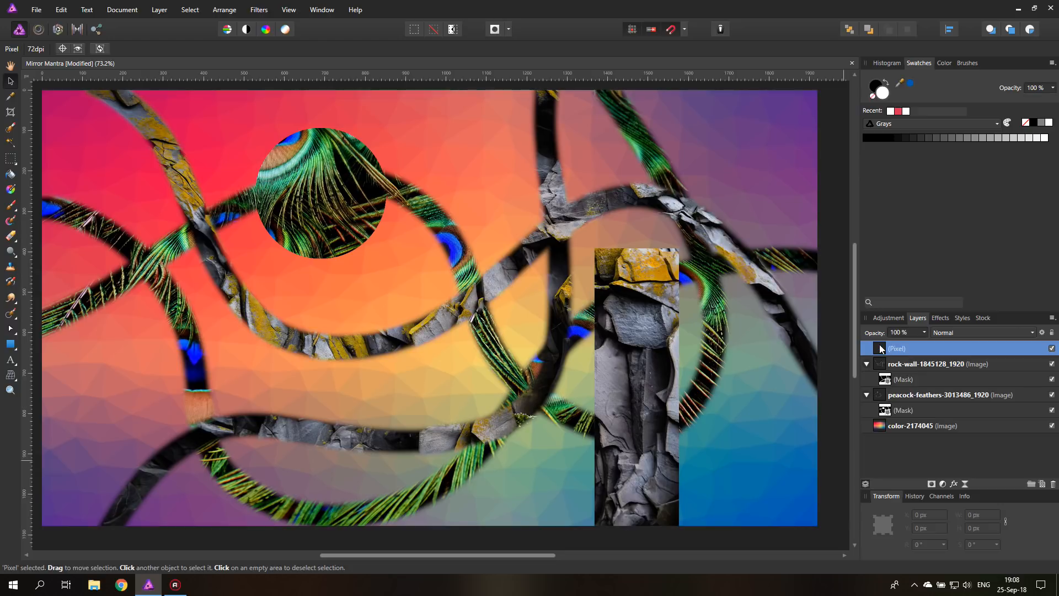
Step: Configure the paint brush with a width of 50 px and a hardness of 100%
{"action": "left_click", "coordinate": [11, 207]}
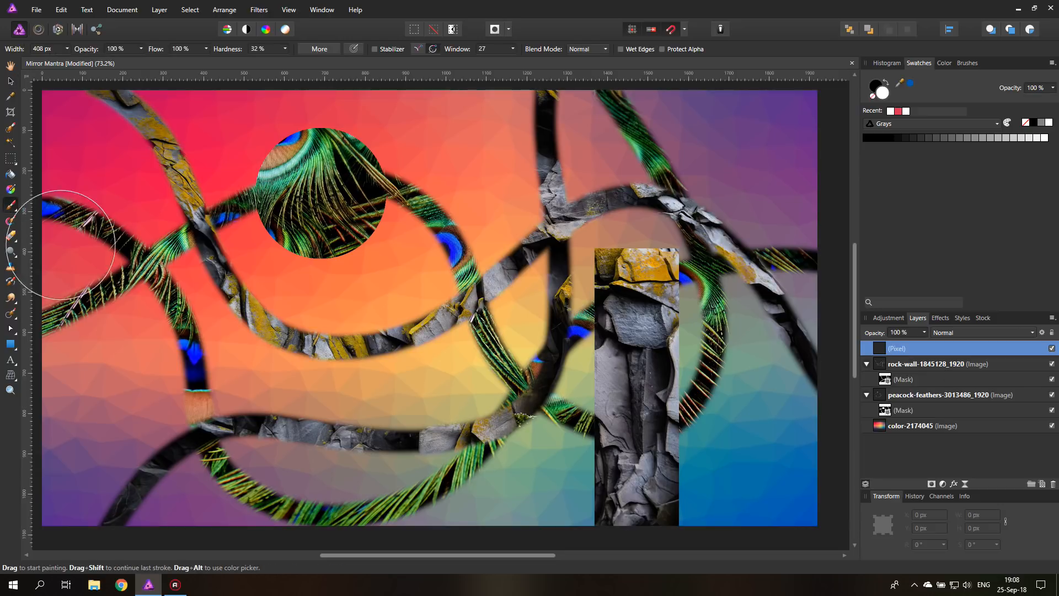
{"action": "left_click", "coordinate": [66, 50]}
{"action": "left_click_drag", "start_coordinate": [69, 60], "coordinate": [43, 62]}
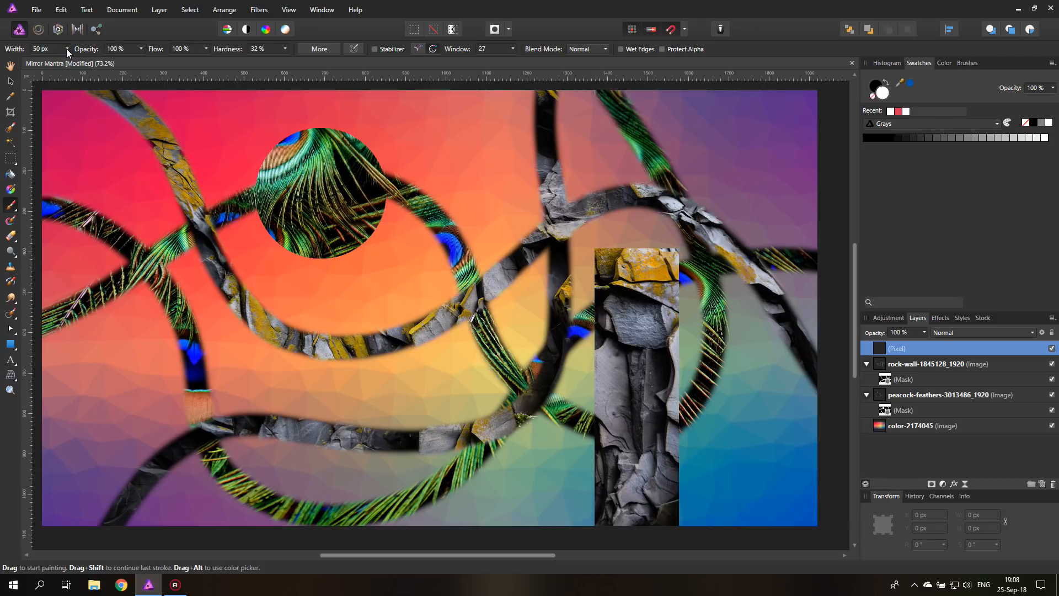
{"action": "left_click", "coordinate": [287, 50]}
{"action": "left_click_drag", "start_coordinate": [286, 60], "coordinate": [359, 66]}
Step: Enable an Outline effect on the new pixel layer with a red sampled from the background image and a radius of 6.6 px
{"action": "left_click", "coordinate": [941, 319]}
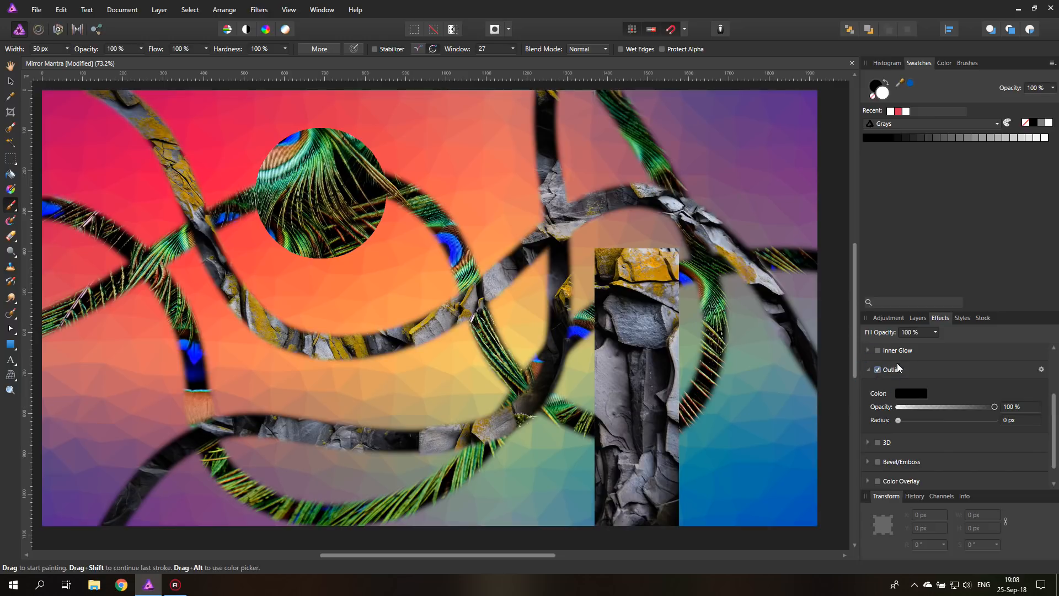
{"action": "left_click", "coordinate": [912, 394]}
{"action": "left_click_drag", "start_coordinate": [974, 415], "coordinate": [263, 133]}
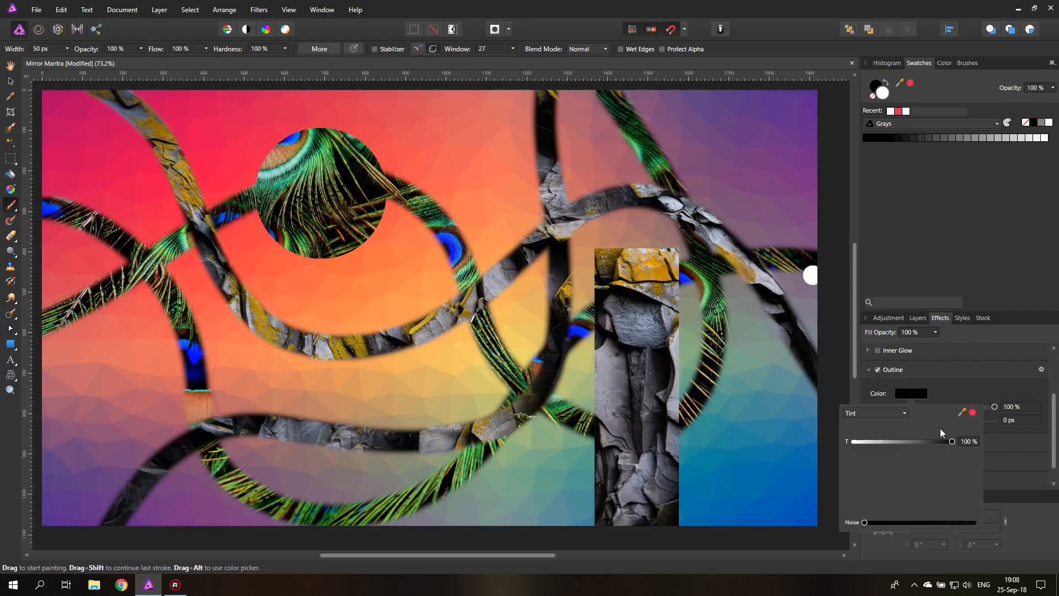
{"action": "left_click", "coordinate": [972, 412]}
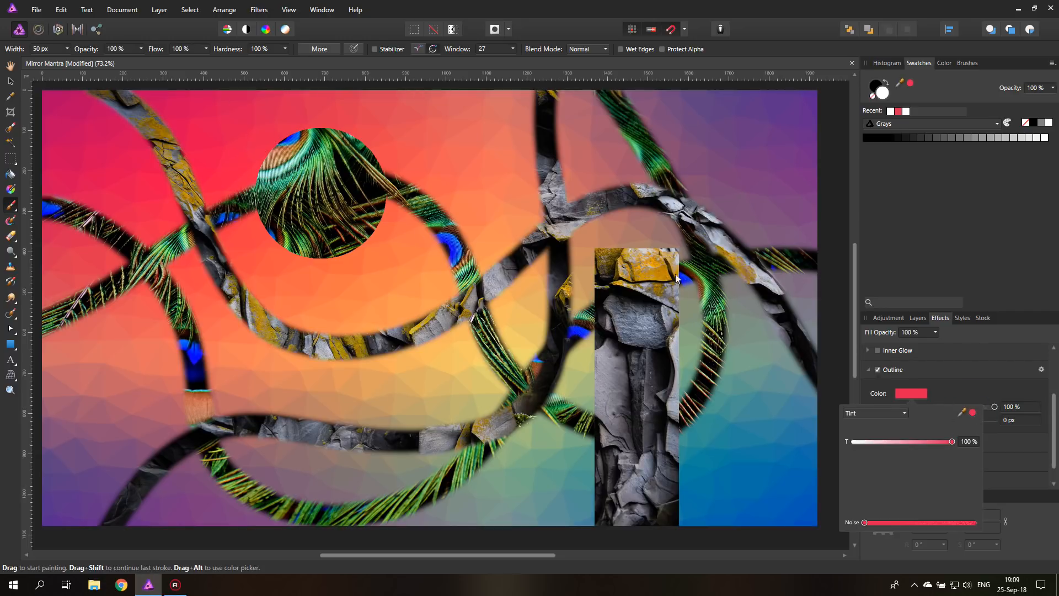
{"action": "left_click", "coordinate": [14, 207]}
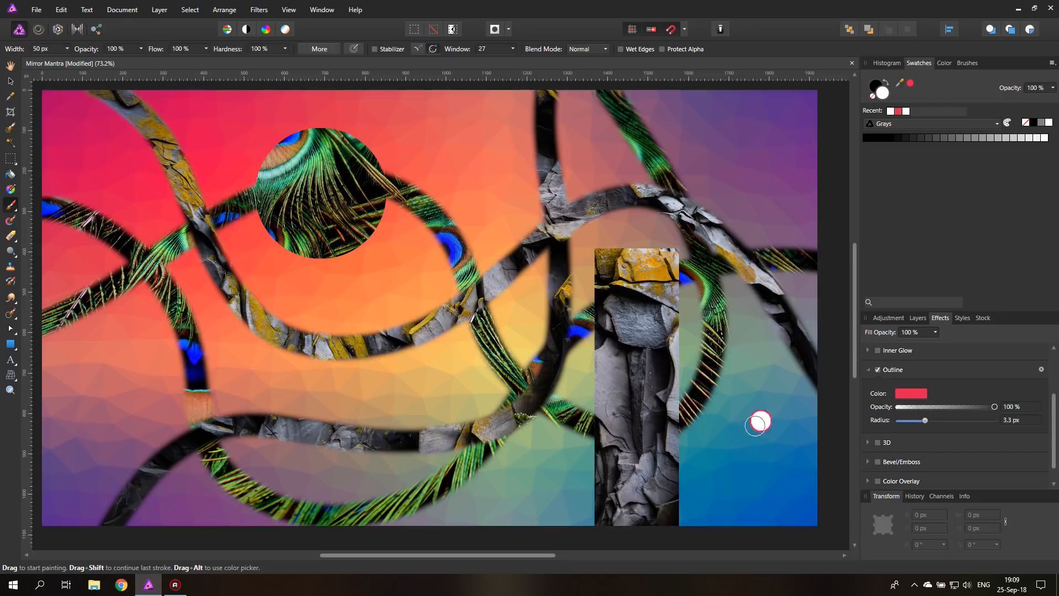
{"action": "left_click_drag", "start_coordinate": [931, 421], "coordinate": [933, 421]}
Step: Try one looping white stroke across the whole canvas with the brush Stabilizer on, and undo it
{"action": "mouse_move", "coordinate": [828, 151]}
{"action": "left_mouse_down"}
{"action": "mouse_move", "coordinate": [706, 146]}
{"action": "mouse_move", "coordinate": [431, 298]}
{"action": "mouse_move", "coordinate": [369, 86]}
{"action": "mouse_move", "coordinate": [386, 275]}
{"action": "mouse_move", "coordinate": [30, 362]}
{"action": "left_mouse_up"}
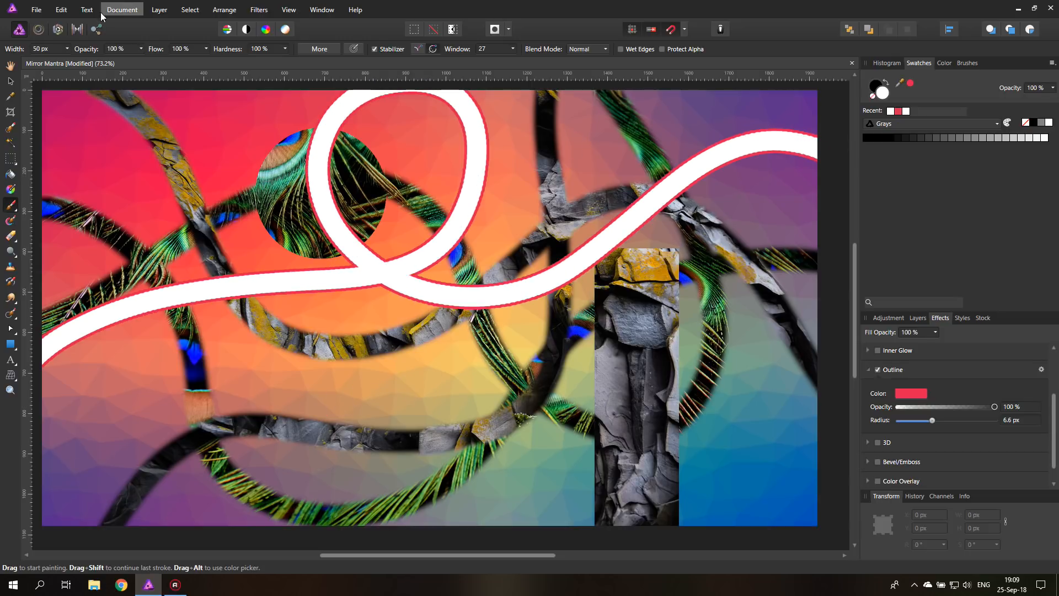
{"action": "left_click", "coordinate": [60, 10]}
{"action": "left_click", "coordinate": [88, 21]}
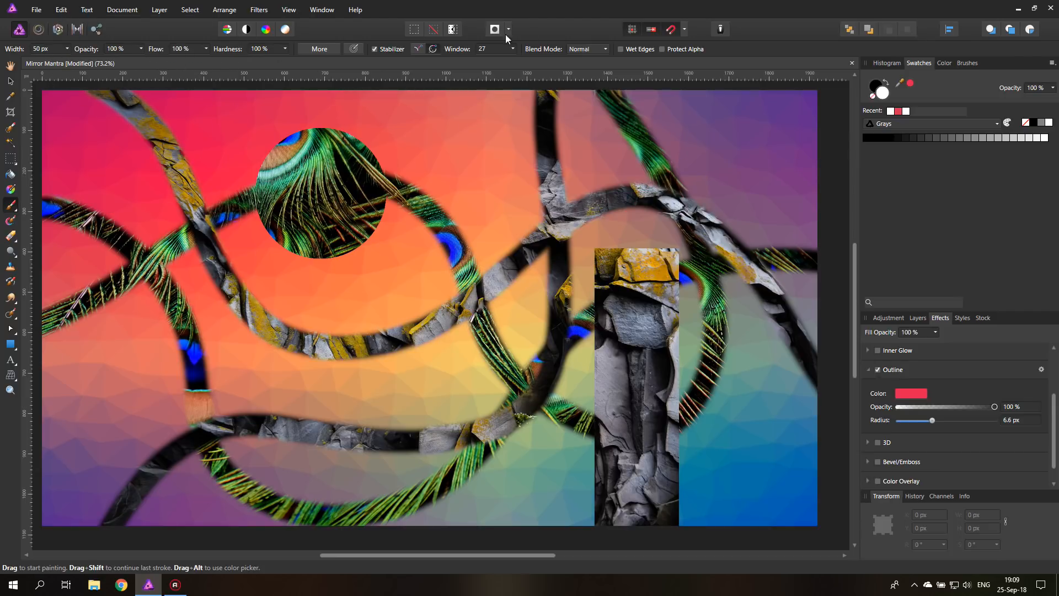
Step: Set the brush spacing to 1%
{"action": "left_click", "coordinate": [317, 49]}
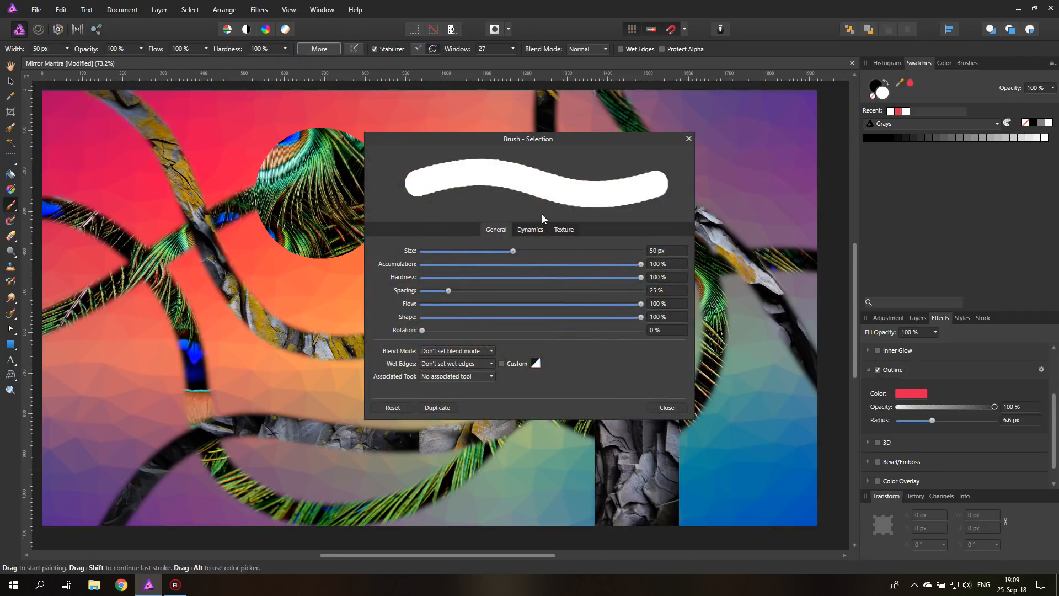
{"action": "mouse_move", "coordinate": [456, 292]}
{"action": "left_mouse_down"}
{"action": "mouse_move", "coordinate": [489, 289]}
{"action": "mouse_move", "coordinate": [432, 296]}
{"action": "mouse_move", "coordinate": [447, 286]}
{"action": "left_mouse_up"}
{"action": "left_click_drag", "start_coordinate": [447, 291], "coordinate": [414, 298]}
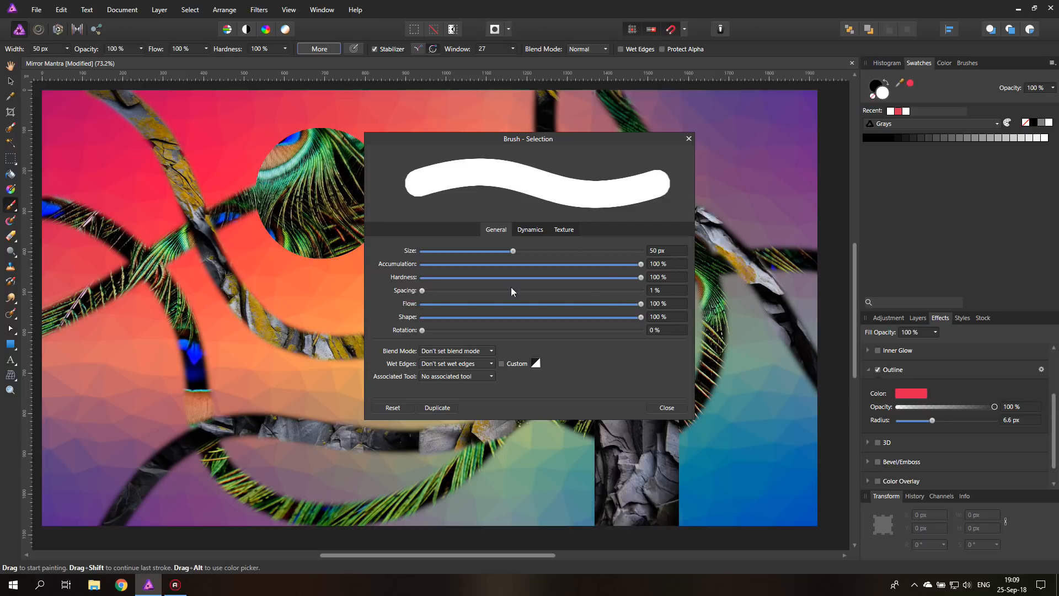
{"action": "key", "text": "Escape"}
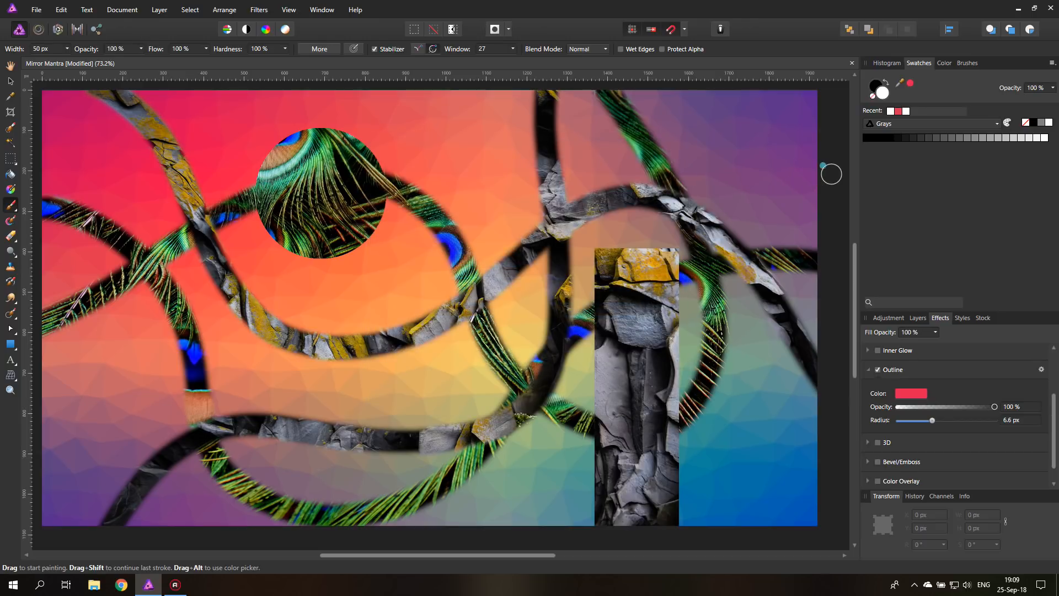
Step: Paint one white stroke with a large loop across the whole canvas on the pixel layer, and undo the stray dab
{"action": "mouse_move", "coordinate": [828, 170]}
{"action": "left_mouse_down"}
{"action": "mouse_move", "coordinate": [630, 229]}
{"action": "mouse_move", "coordinate": [473, 314]}
{"action": "mouse_move", "coordinate": [254, 147]}
{"action": "mouse_move", "coordinate": [291, 85]}
{"action": "mouse_move", "coordinate": [438, 82]}
{"action": "mouse_move", "coordinate": [351, 291]}
{"action": "mouse_move", "coordinate": [36, 385]}
{"action": "mouse_move", "coordinate": [33, 405]}
{"action": "left_mouse_up"}
{"action": "left_click_drag", "start_coordinate": [154, 440], "coordinate": [160, 430]}
{"action": "key", "text": "ctrl+z"}
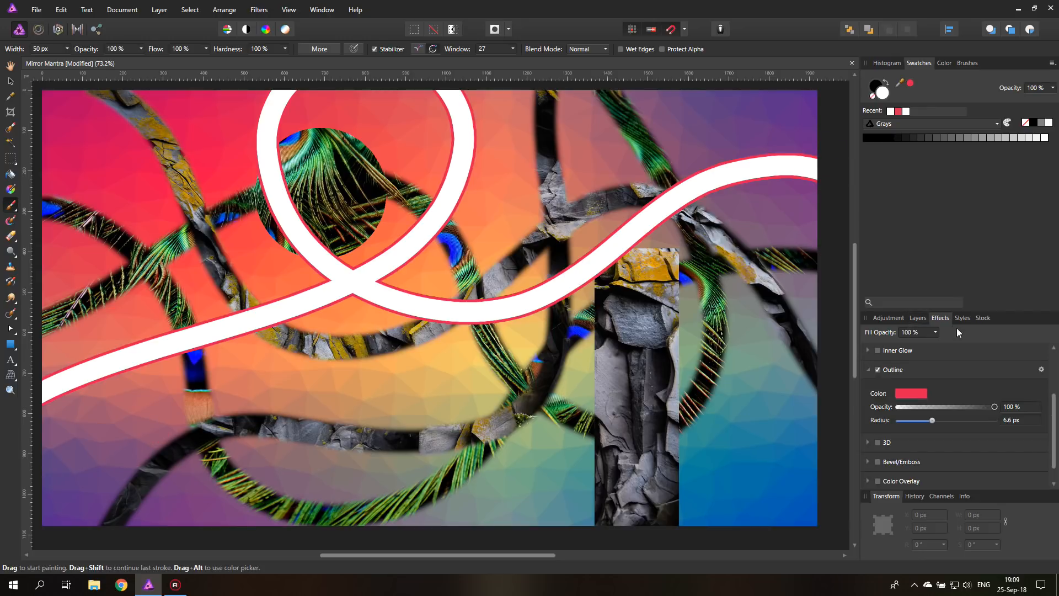
Step: Add another pixel layer on top and enable its Outline effect with a blue sampled from the lower-right background
{"action": "left_click", "coordinate": [917, 319]}
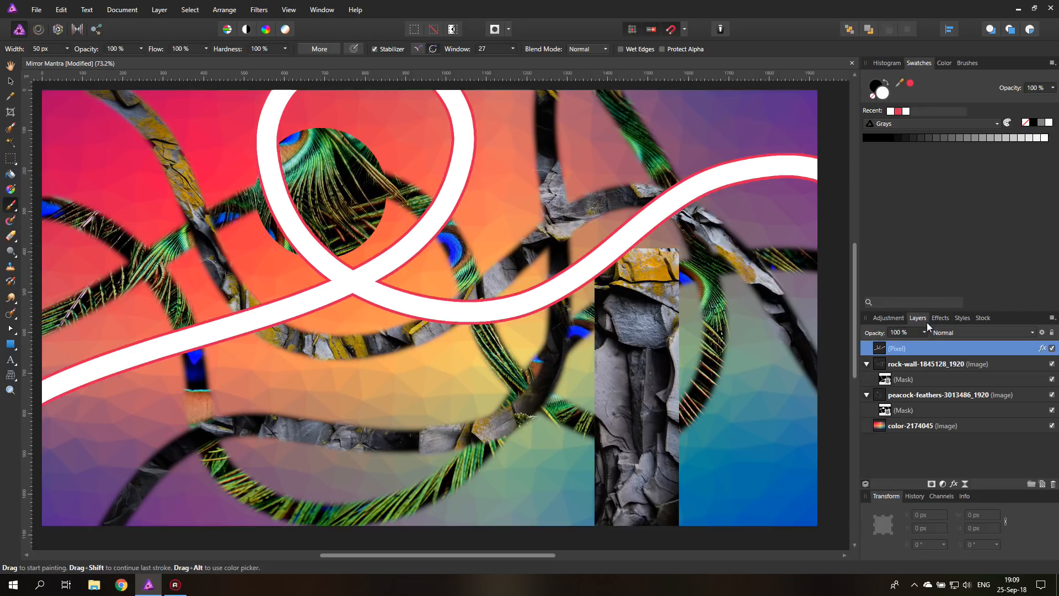
{"action": "left_click", "coordinate": [1042, 484]}
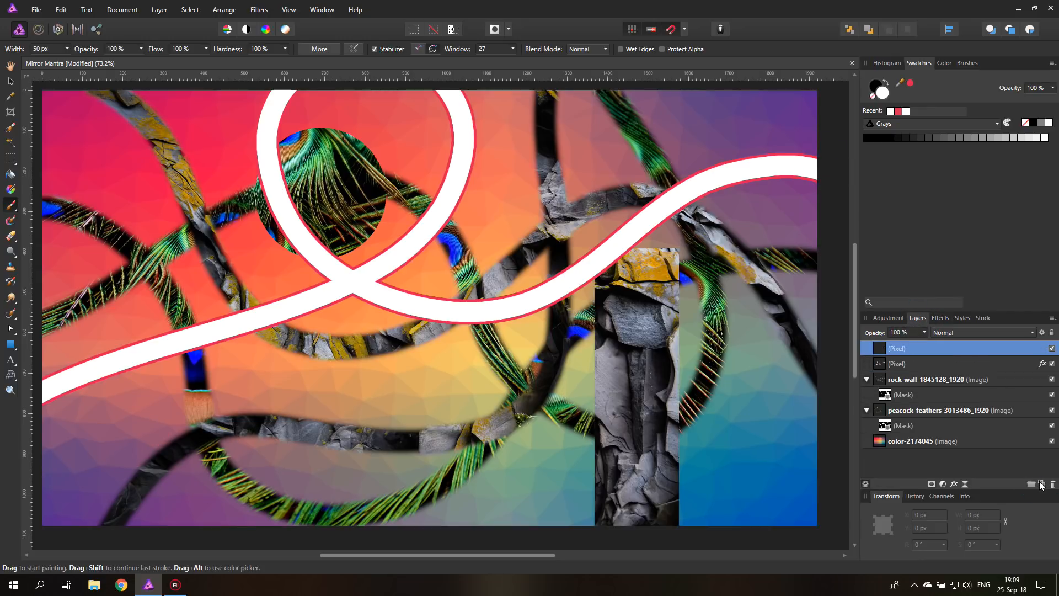
{"action": "left_click", "coordinate": [941, 318]}
{"action": "left_click", "coordinate": [916, 393]}
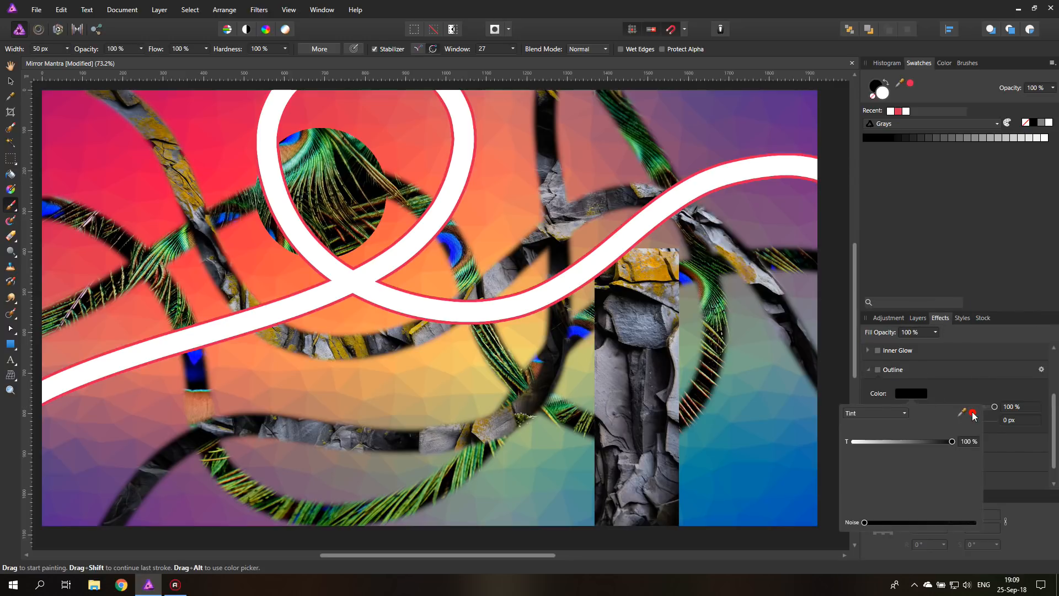
{"action": "left_click_drag", "start_coordinate": [974, 415], "coordinate": [795, 492]}
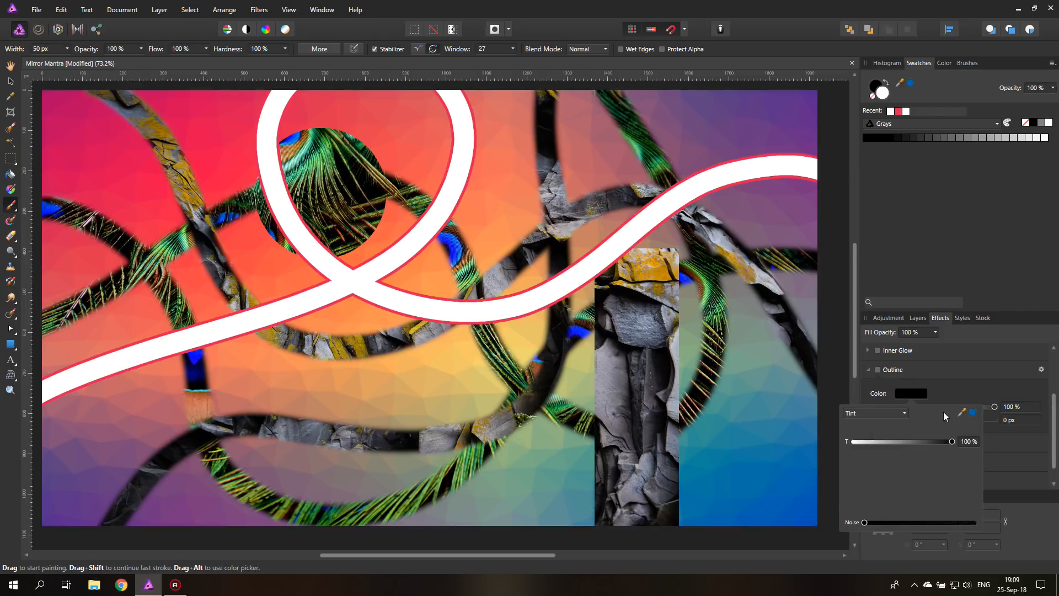
{"action": "left_click", "coordinate": [974, 414]}
Step: Sample a warm yellow from the middle of the background as the brush colour, and undo the stray dab
{"action": "left_click", "coordinate": [912, 87]}
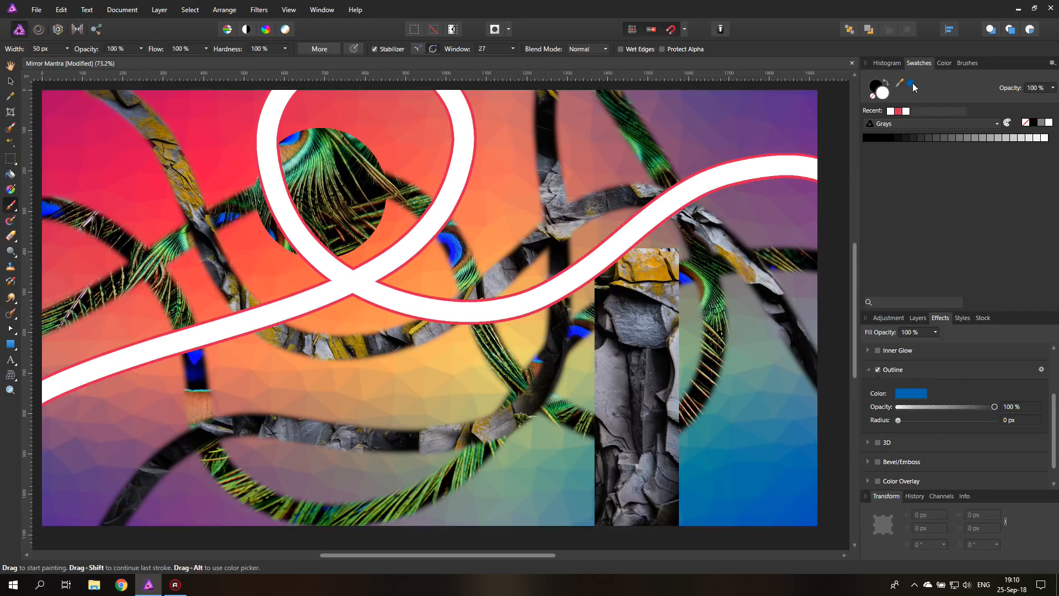
{"action": "left_click", "coordinate": [910, 85]}
{"action": "mouse_move", "coordinate": [910, 85]}
{"action": "left_mouse_down"}
{"action": "mouse_move", "coordinate": [651, 182]}
{"action": "mouse_move", "coordinate": [267, 151]}
{"action": "mouse_move", "coordinate": [185, 129]}
{"action": "mouse_move", "coordinate": [348, 369]}
{"action": "mouse_move", "coordinate": [482, 355]}
{"action": "mouse_move", "coordinate": [463, 351]}
{"action": "left_mouse_up"}
{"action": "left_click", "coordinate": [463, 351]}
{"action": "key", "text": "ctrl+z"}
Step: Set the outline radius to 19.3 px and the brush width to 38 px, and undo the test dab
{"action": "left_click_drag", "start_coordinate": [898, 421], "coordinate": [949, 421]}
{"action": "left_click", "coordinate": [66, 49]}
{"action": "left_click_drag", "start_coordinate": [68, 60], "coordinate": [62, 60]}
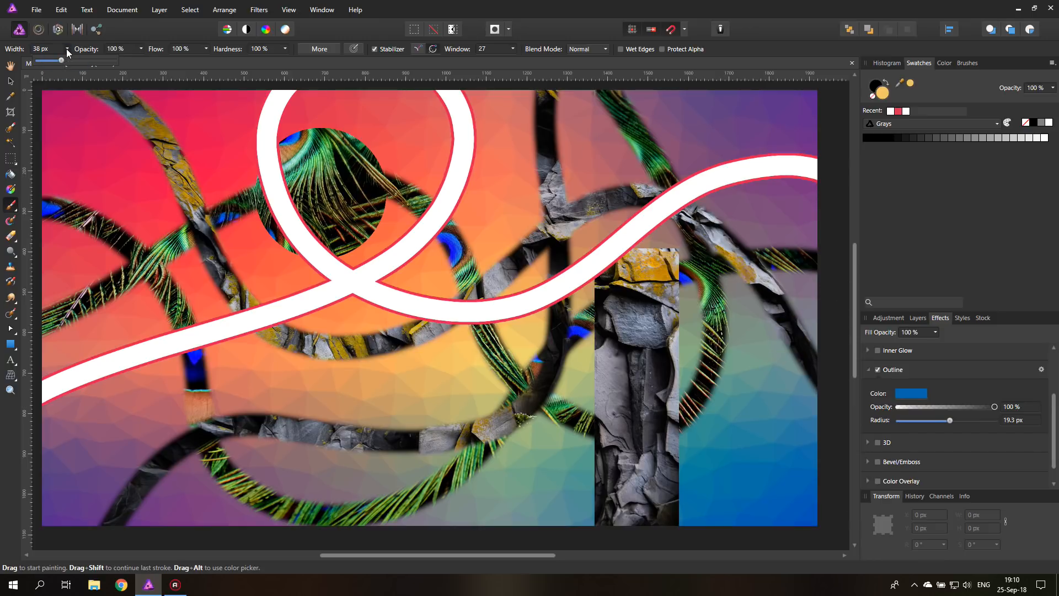
{"action": "left_click", "coordinate": [66, 49]}
{"action": "left_click", "coordinate": [248, 165]}
{"action": "key", "text": "ctrl+z"}
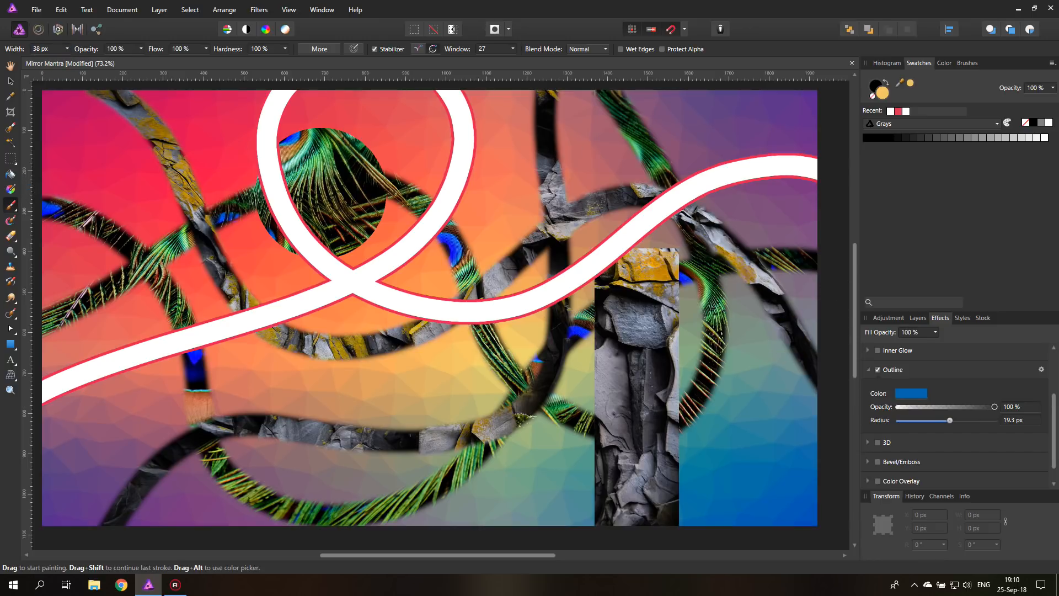
Step: Paint three long yellow strokes across the canvas on the top pixel layer, and leave the brush with the layer list shown
{"action": "mouse_move", "coordinate": [27, 172]}
{"action": "left_mouse_down"}
{"action": "mouse_move", "coordinate": [174, 246]}
{"action": "mouse_move", "coordinate": [419, 420]}
{"action": "mouse_move", "coordinate": [525, 116]}
{"action": "mouse_move", "coordinate": [523, 81]}
{"action": "left_mouse_up"}
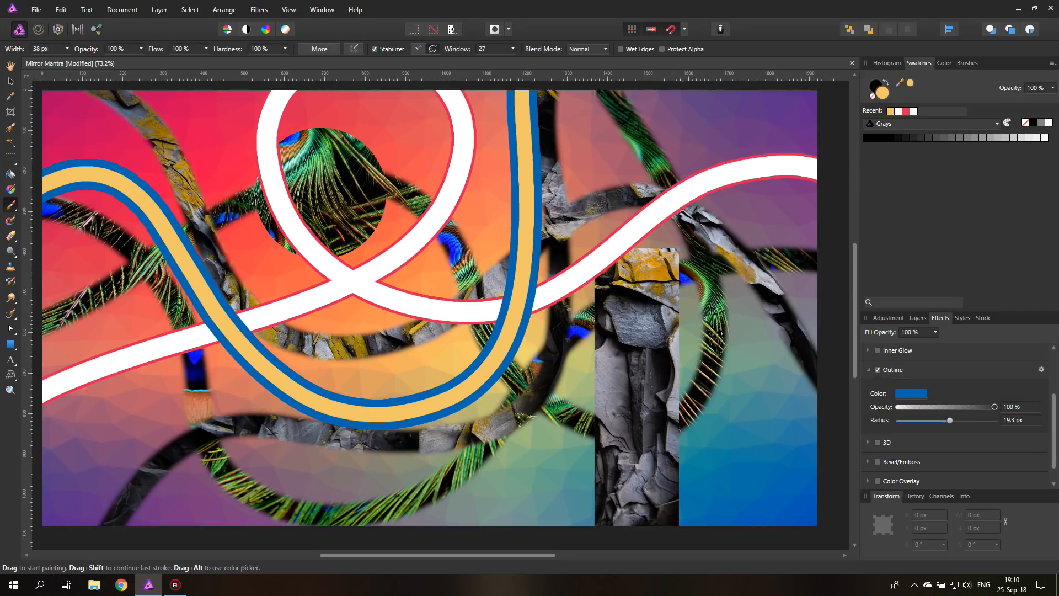
{"action": "mouse_move", "coordinate": [687, 84]}
{"action": "left_mouse_down"}
{"action": "mouse_move", "coordinate": [711, 312]}
{"action": "mouse_move", "coordinate": [552, 538]}
{"action": "mouse_move", "coordinate": [530, 543]}
{"action": "left_mouse_up"}
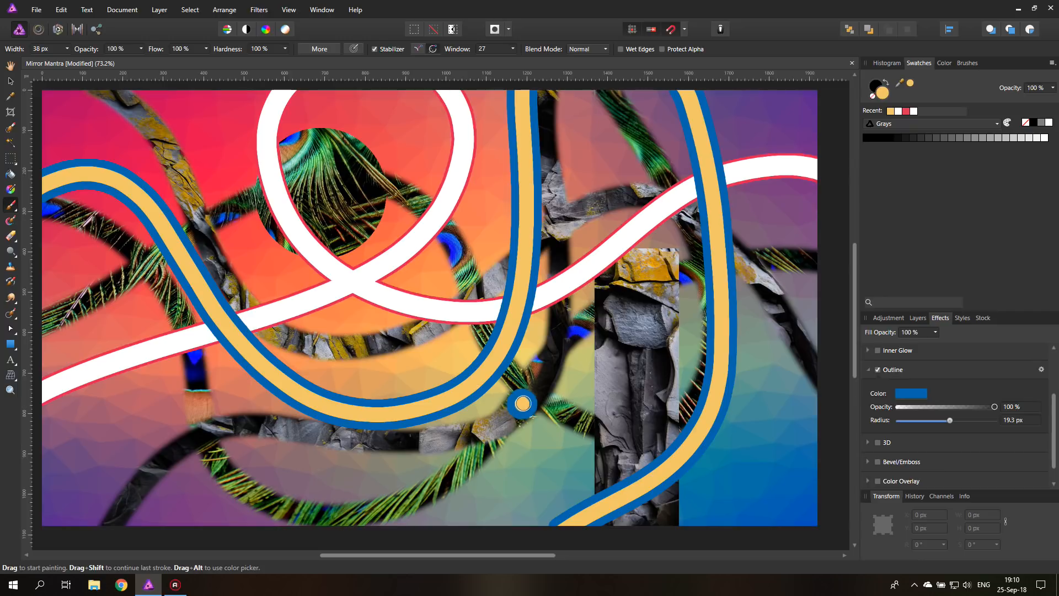
{"action": "mouse_move", "coordinate": [834, 440]}
{"action": "left_mouse_down"}
{"action": "mouse_move", "coordinate": [750, 438]}
{"action": "mouse_move", "coordinate": [353, 496]}
{"action": "mouse_move", "coordinate": [229, 532]}
{"action": "left_mouse_up"}
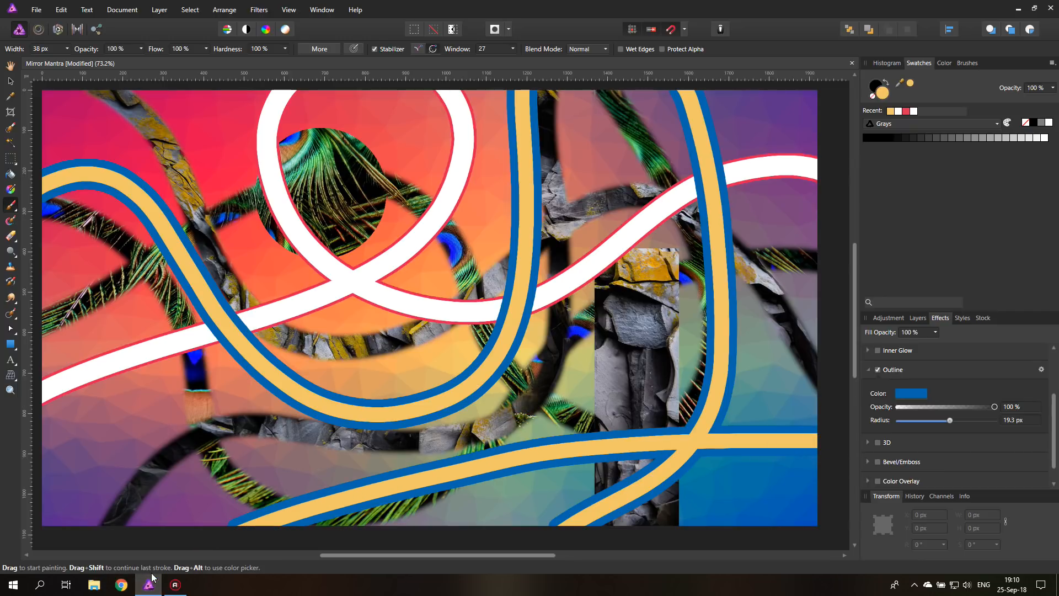
{"action": "left_click", "coordinate": [9, 83]}
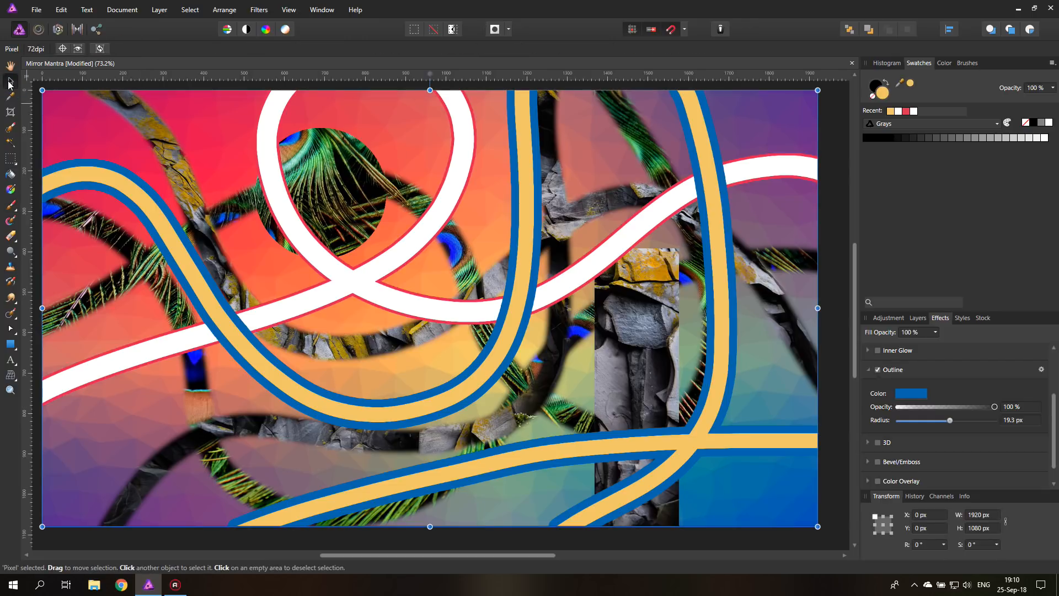
{"action": "left_click", "coordinate": [918, 318]}
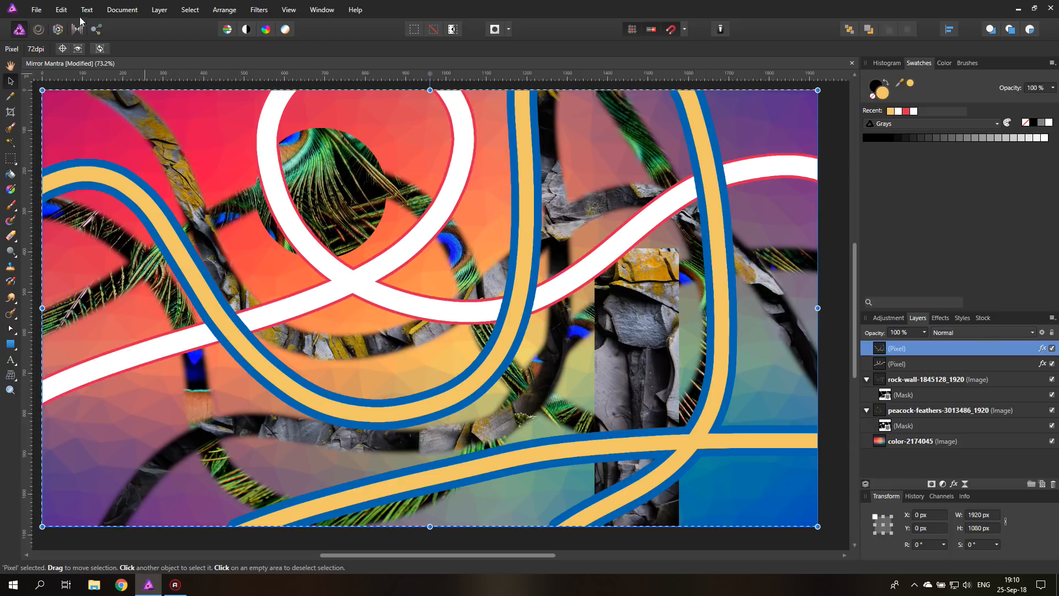
Step: Copy the whole selected canvas flattened and paste it as a new merged pixel layer on top
{"action": "left_click", "coordinate": [61, 11]}
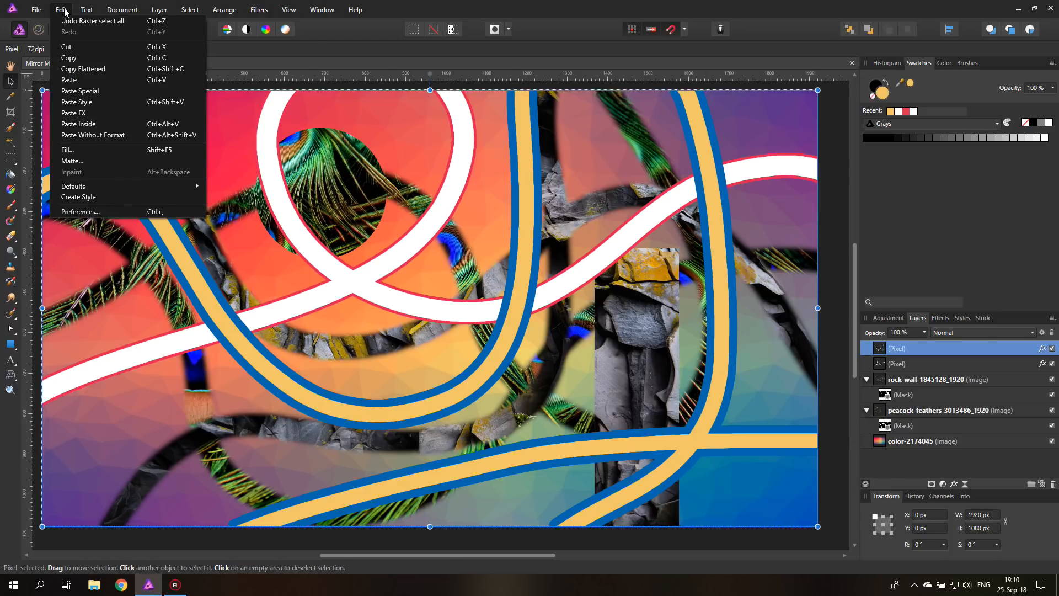
{"action": "left_click", "coordinate": [86, 70]}
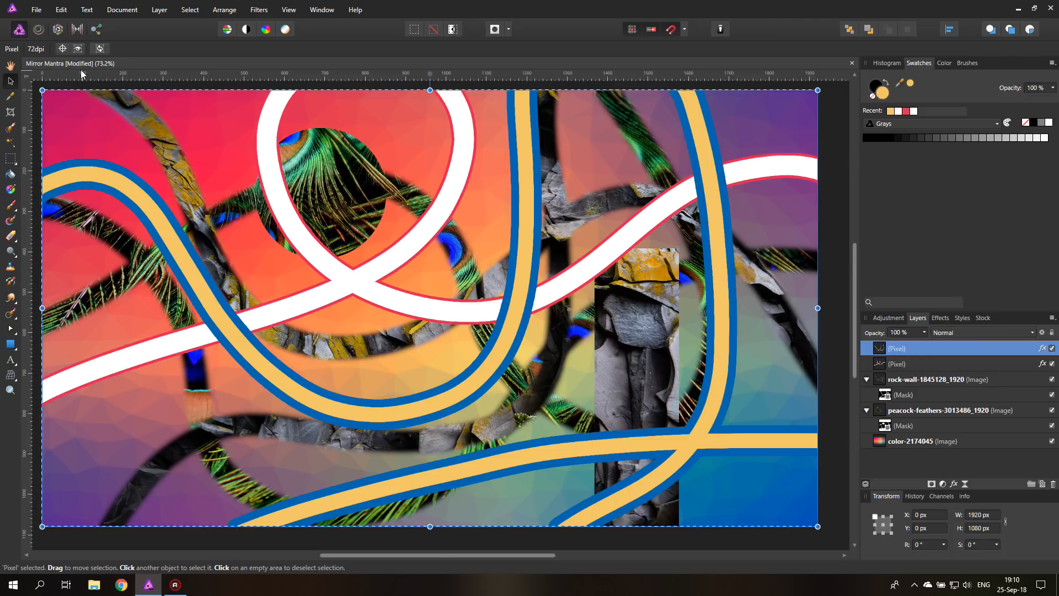
{"action": "left_click", "coordinate": [61, 10]}
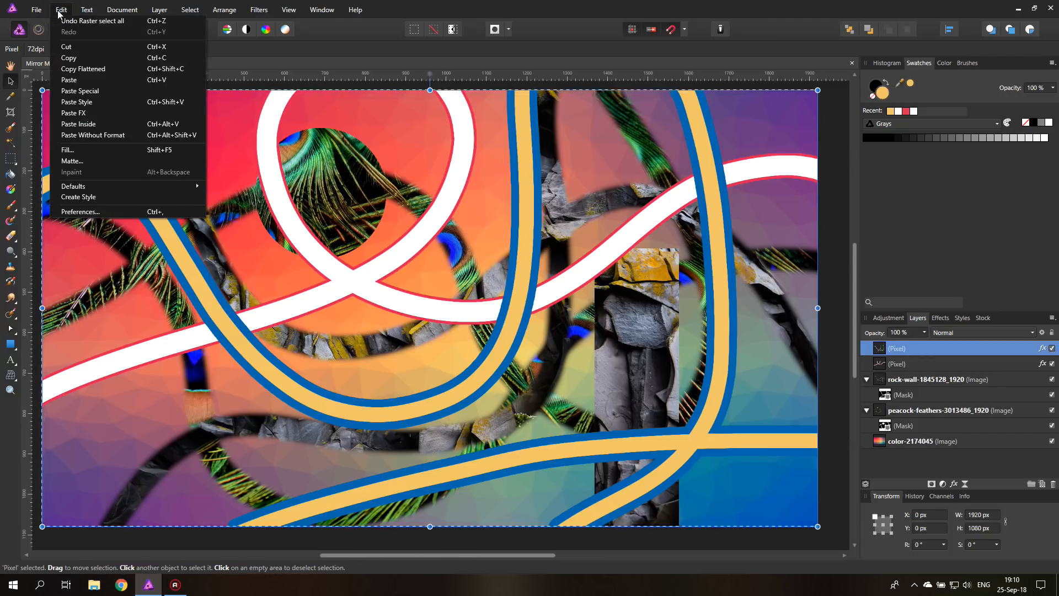
{"action": "left_click", "coordinate": [78, 80]}
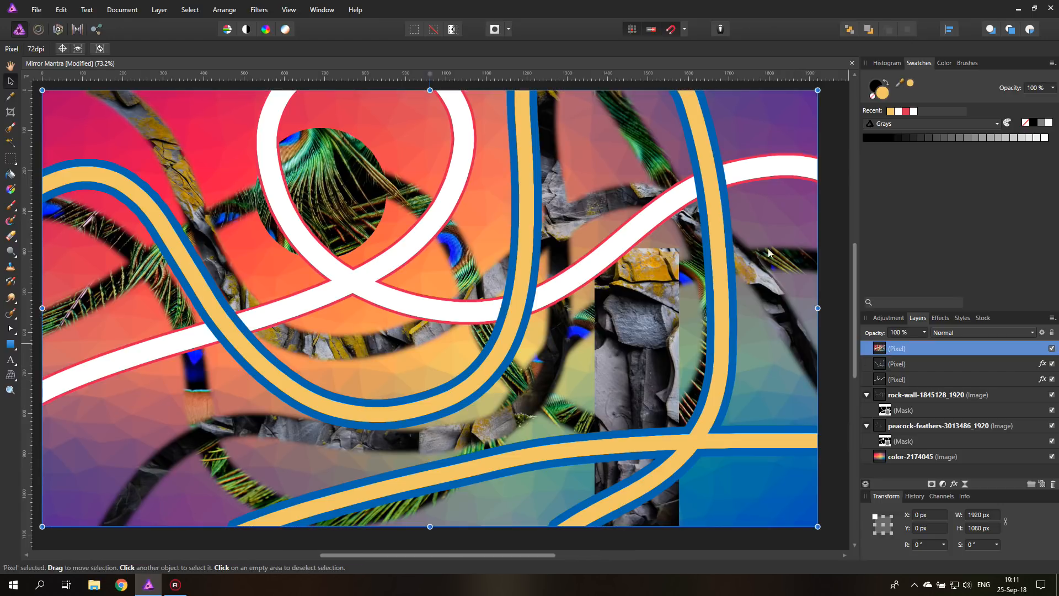
Step: Start a Mirror distortion on the merged layer with 8 mirrors and try different mirror centres across the canvas
{"action": "left_click", "coordinate": [260, 11]}
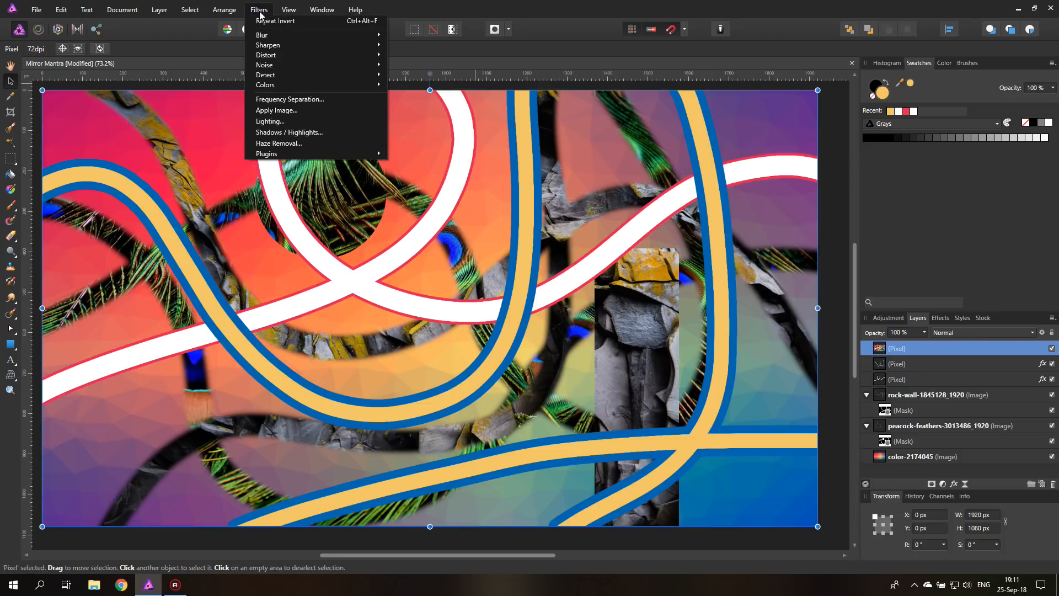
{"action": "mouse_move", "coordinate": [278, 59]}
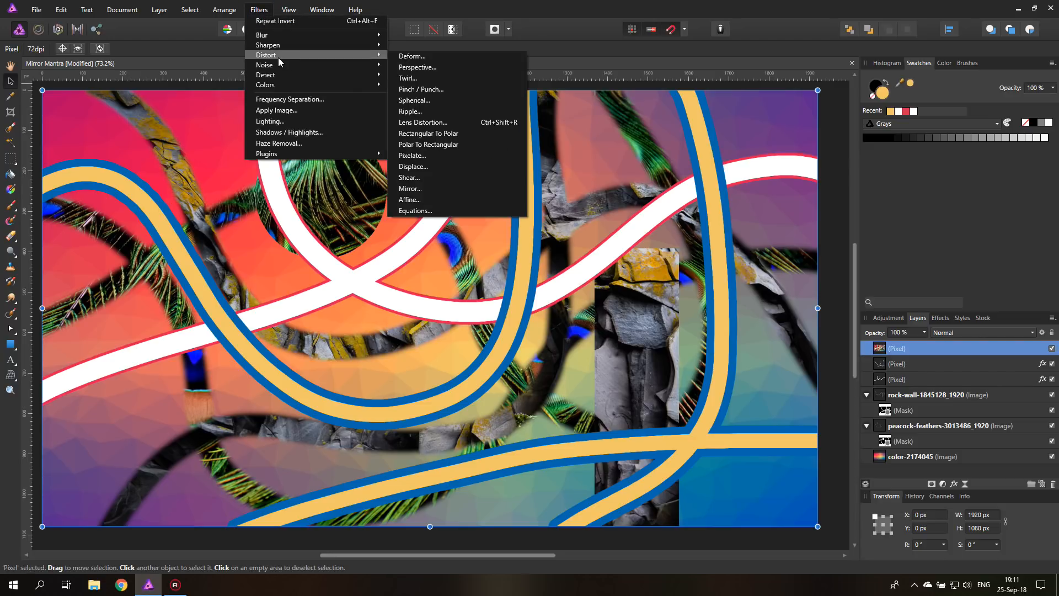
{"action": "left_click", "coordinate": [447, 188]}
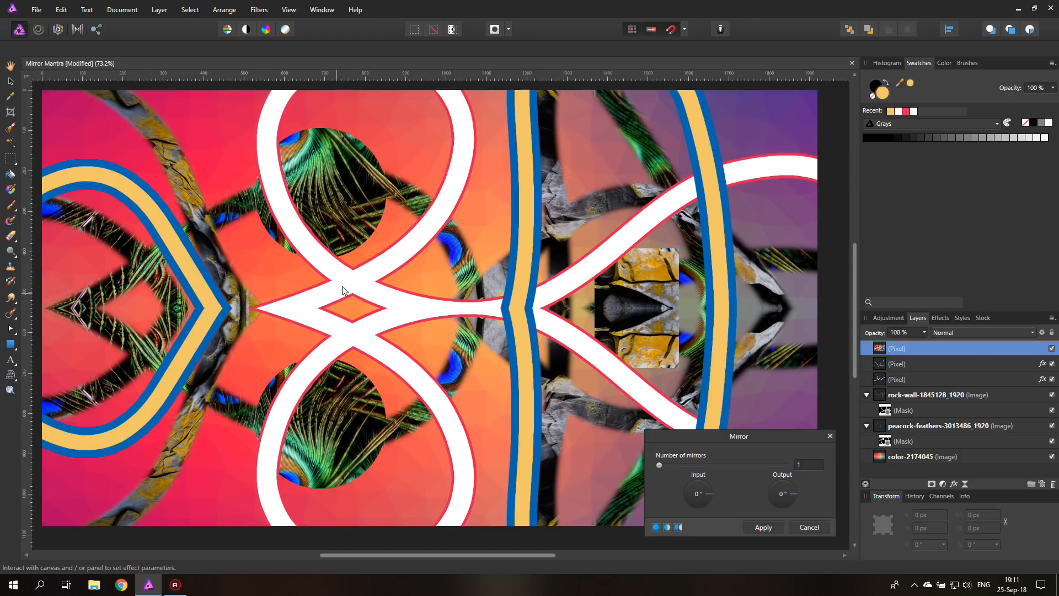
{"action": "mouse_move", "coordinate": [329, 290]}
{"action": "left_mouse_down"}
{"action": "mouse_move", "coordinate": [475, 260]}
{"action": "mouse_move", "coordinate": [402, 320]}
{"action": "mouse_move", "coordinate": [355, 326]}
{"action": "mouse_move", "coordinate": [349, 364]}
{"action": "mouse_move", "coordinate": [318, 286]}
{"action": "mouse_move", "coordinate": [322, 323]}
{"action": "mouse_move", "coordinate": [326, 288]}
{"action": "left_mouse_up"}
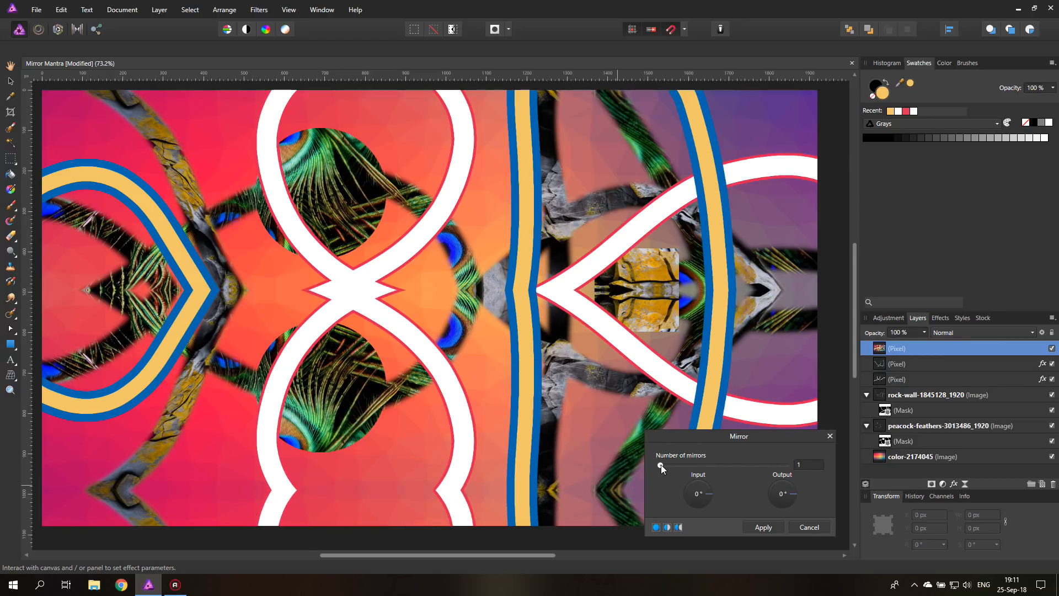
{"action": "left_click_drag", "start_coordinate": [661, 465], "coordinate": [707, 465]}
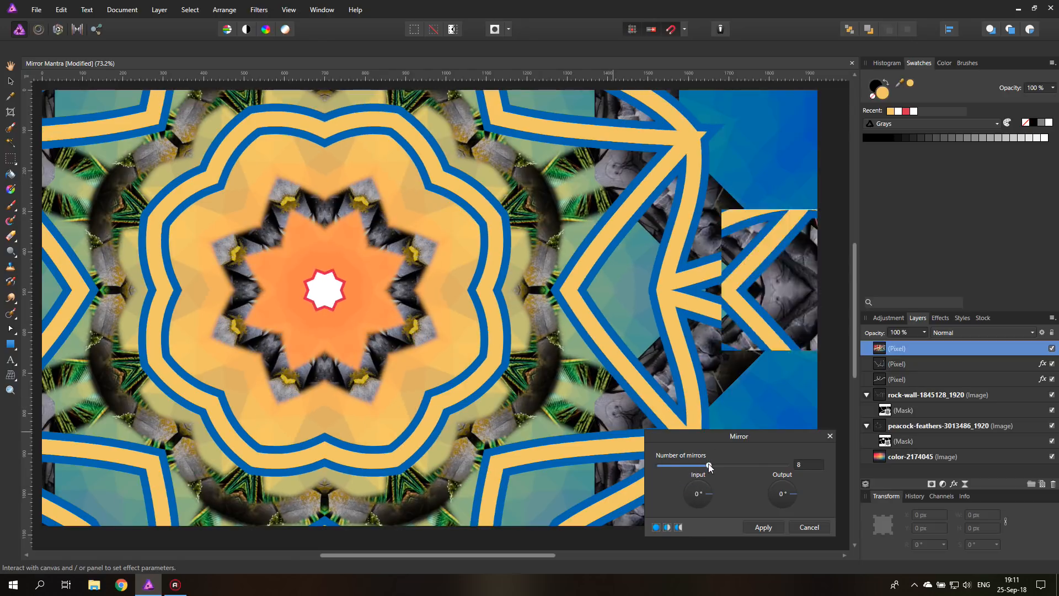
{"action": "left_click_drag", "start_coordinate": [419, 287], "coordinate": [612, 284]}
{"action": "left_click_drag", "start_coordinate": [624, 240], "coordinate": [592, 342]}
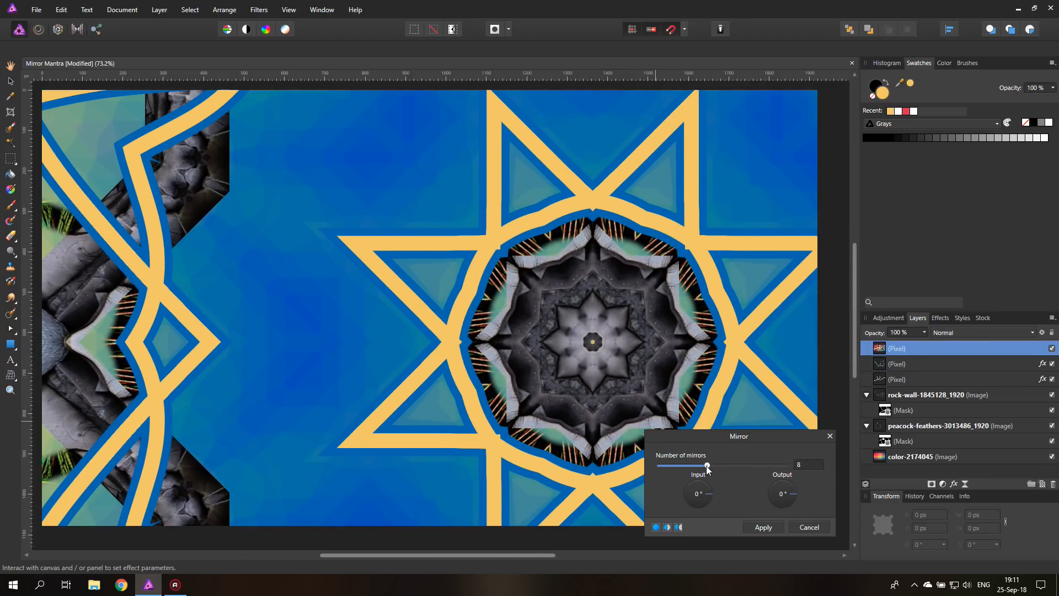
Step: Raise the number of mirrors to 15, shift the mirror centre slightly left of the canvas middle, and apply the distortion
{"action": "left_click_drag", "start_coordinate": [707, 465], "coordinate": [749, 465]}
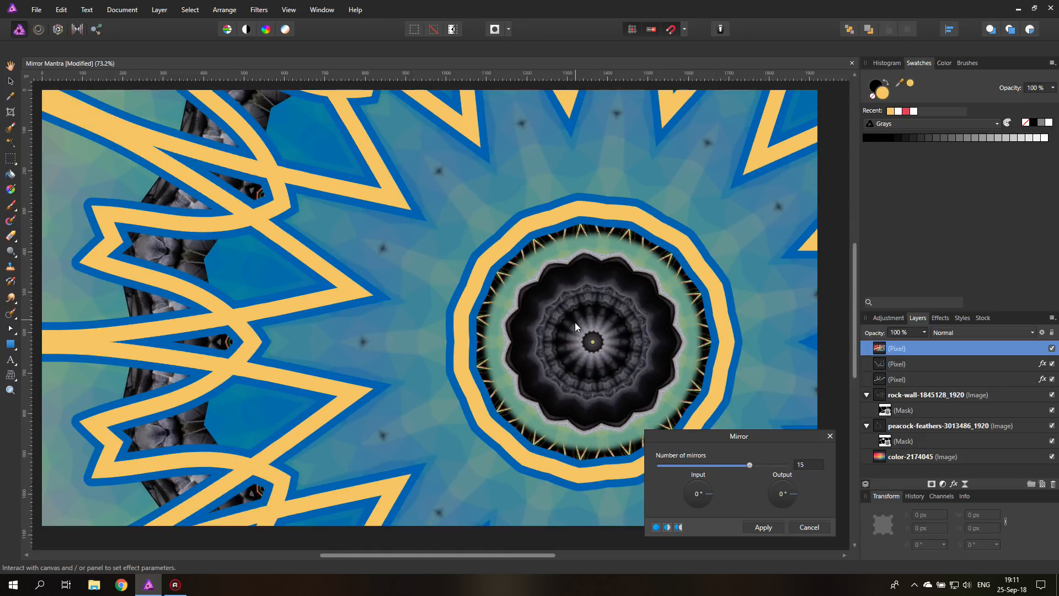
{"action": "left_click_drag", "start_coordinate": [575, 323], "coordinate": [387, 305]}
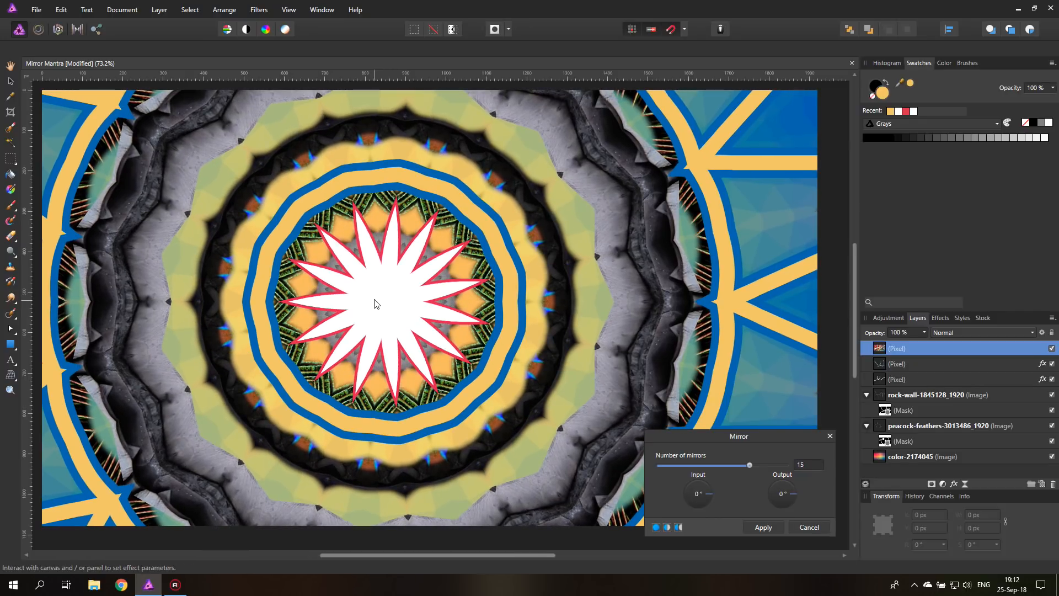
{"action": "left_click", "coordinate": [762, 527]}
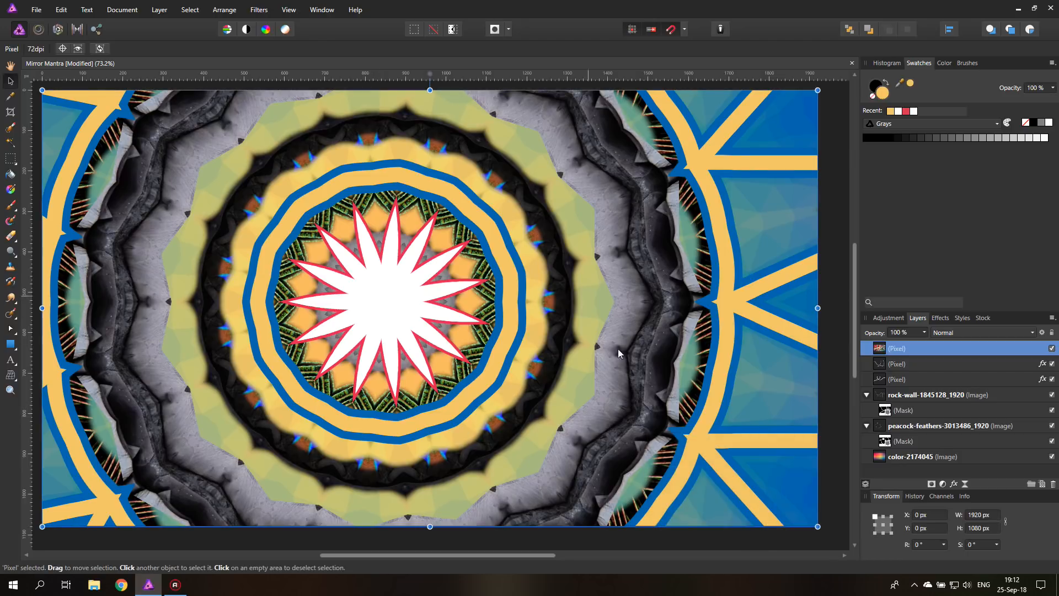
Step: Start a second Mirror distortion on the merged layer with 6 mirrors and move its centre into the left half of the canvas
{"action": "left_click", "coordinate": [260, 10]}
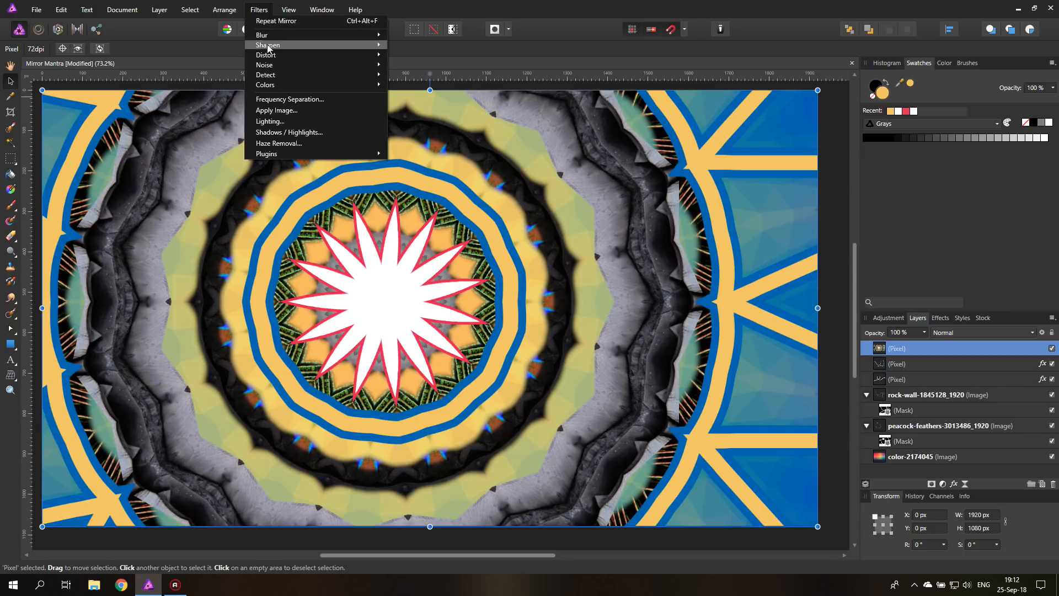
{"action": "mouse_move", "coordinate": [270, 61]}
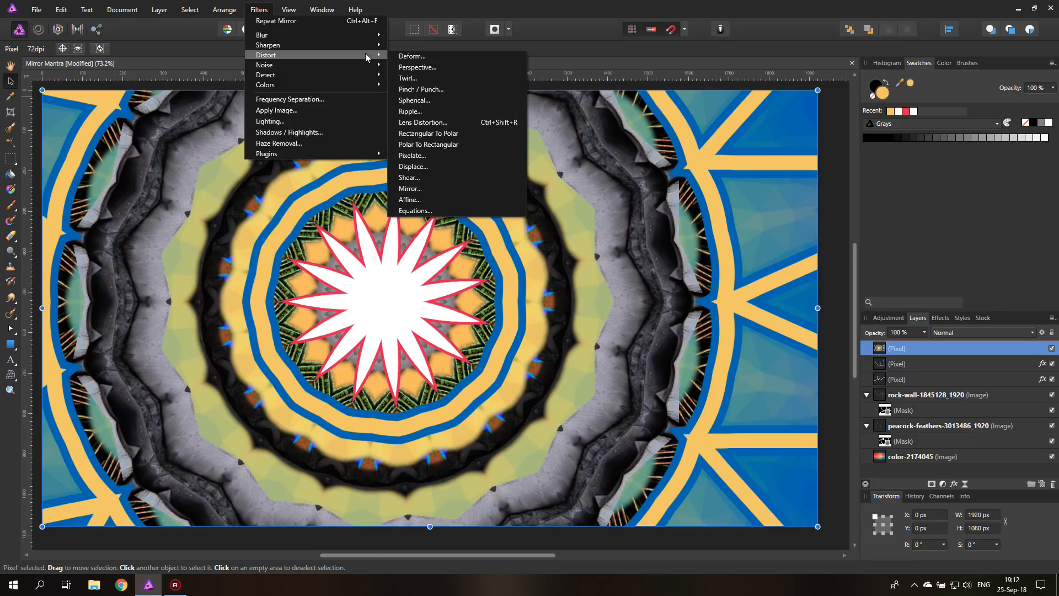
{"action": "left_click", "coordinate": [430, 190]}
{"action": "left_click_drag", "start_coordinate": [660, 465], "coordinate": [689, 465]}
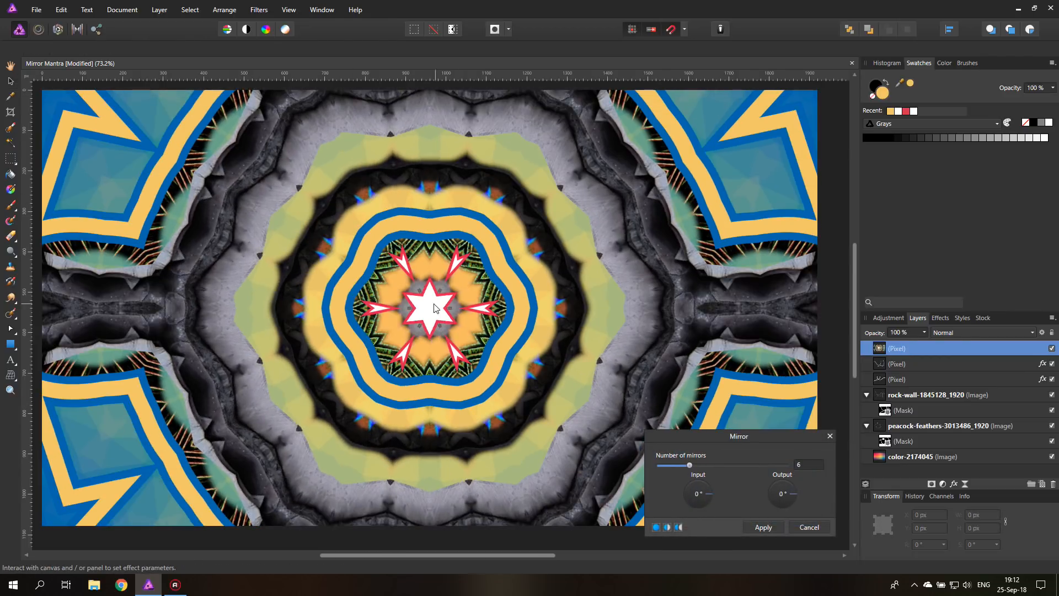
{"action": "left_click_drag", "start_coordinate": [434, 307], "coordinate": [328, 303]}
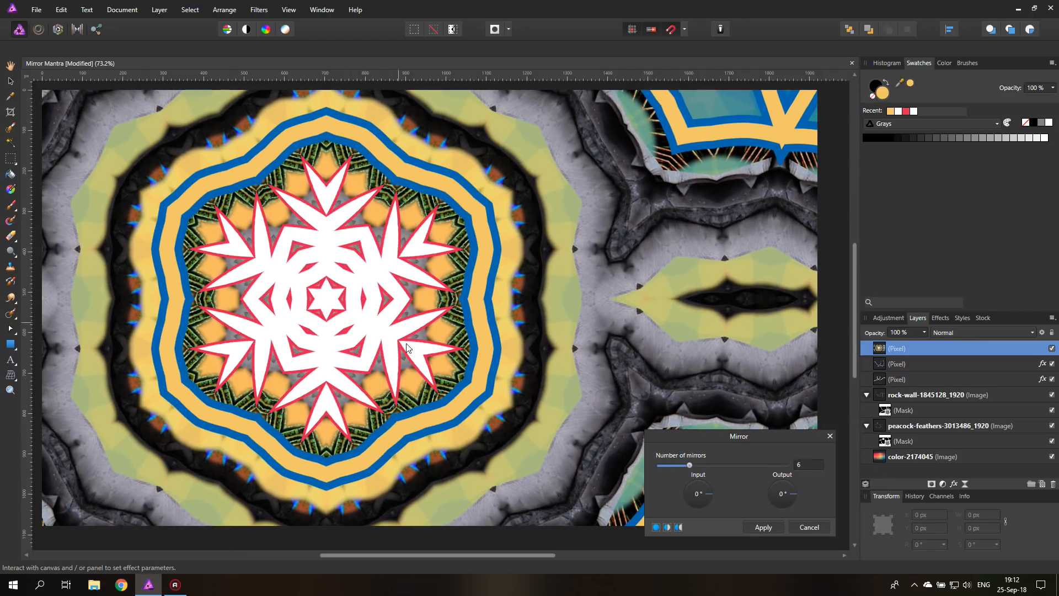
Step: Try the second distortion with 3 mirrors, shifting its centre from right of the canvas middle back to the middle
{"action": "left_click_drag", "start_coordinate": [407, 348], "coordinate": [565, 301]}
{"action": "left_click_drag", "start_coordinate": [689, 468], "coordinate": [672, 465]}
{"action": "left_click_drag", "start_coordinate": [588, 318], "coordinate": [435, 314]}
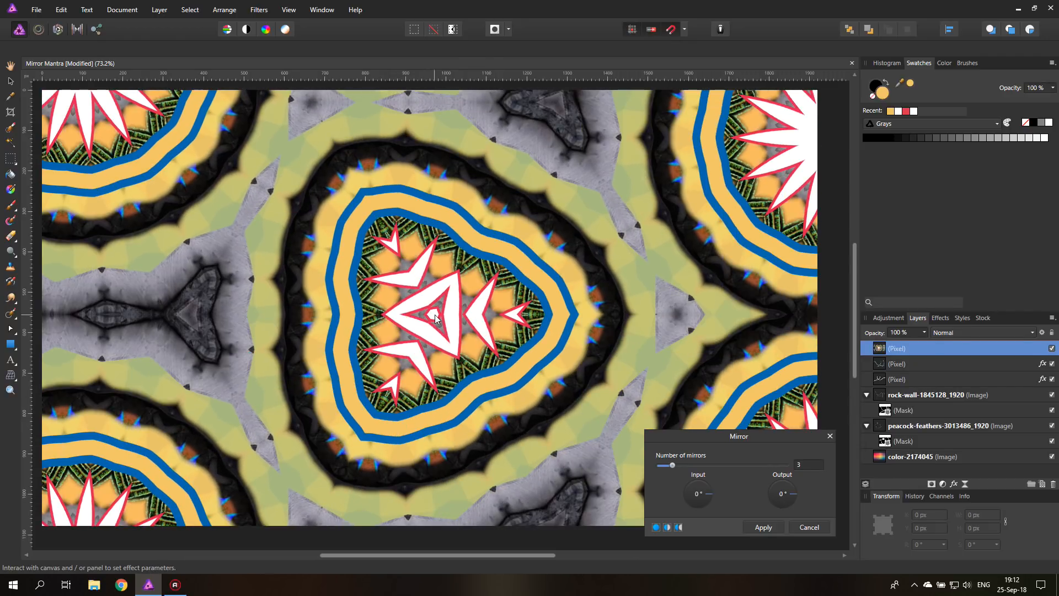
Step: Set the second distortion to 14 mirrors, centre it slightly up and left of the canvas middle, and apply it
{"action": "left_click_drag", "start_coordinate": [673, 468], "coordinate": [748, 465]}
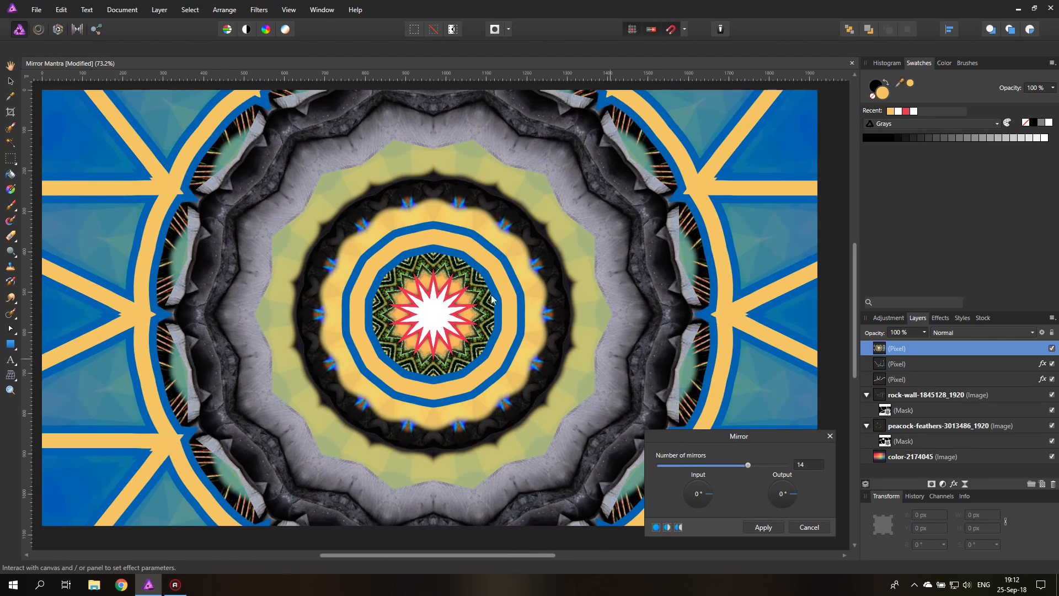
{"action": "left_click_drag", "start_coordinate": [424, 309], "coordinate": [392, 292]}
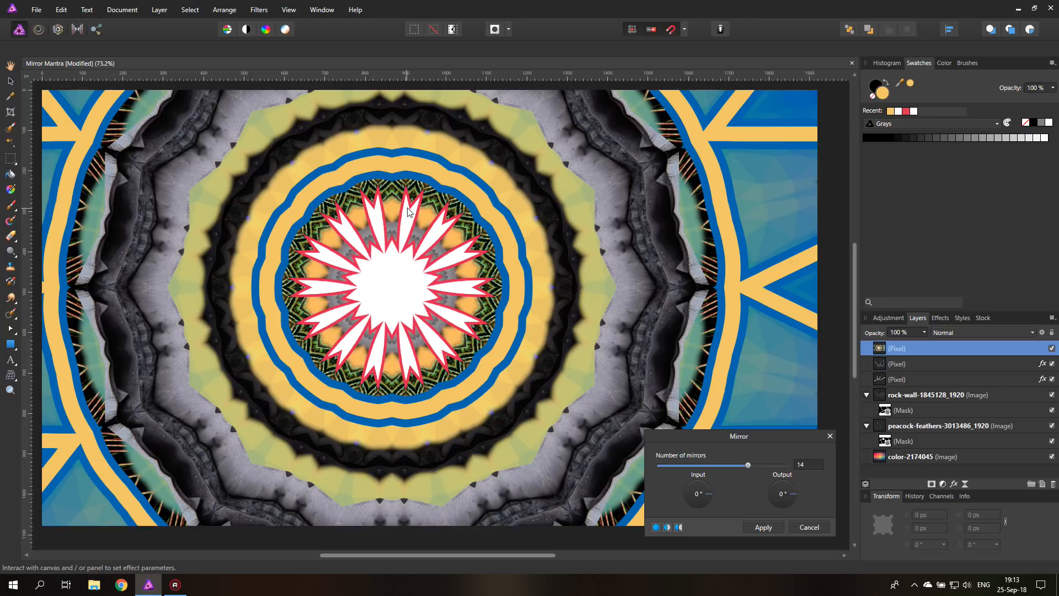
{"action": "left_click", "coordinate": [763, 527]}
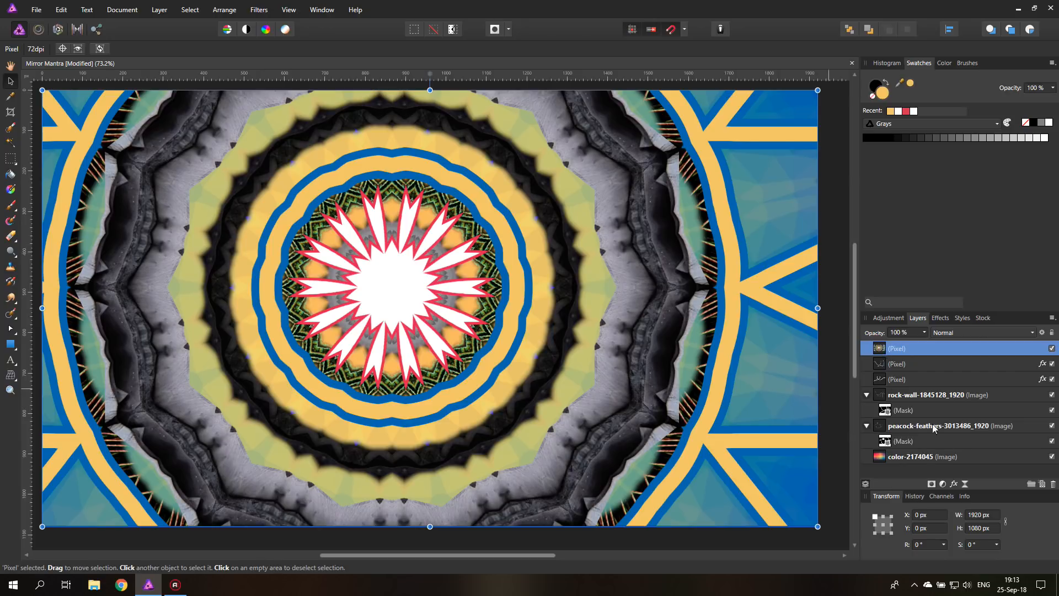
Step: Add a Recolor adjustment above the mandala layer and set its blend mode to Pin Light
{"action": "left_click", "coordinate": [944, 484]}
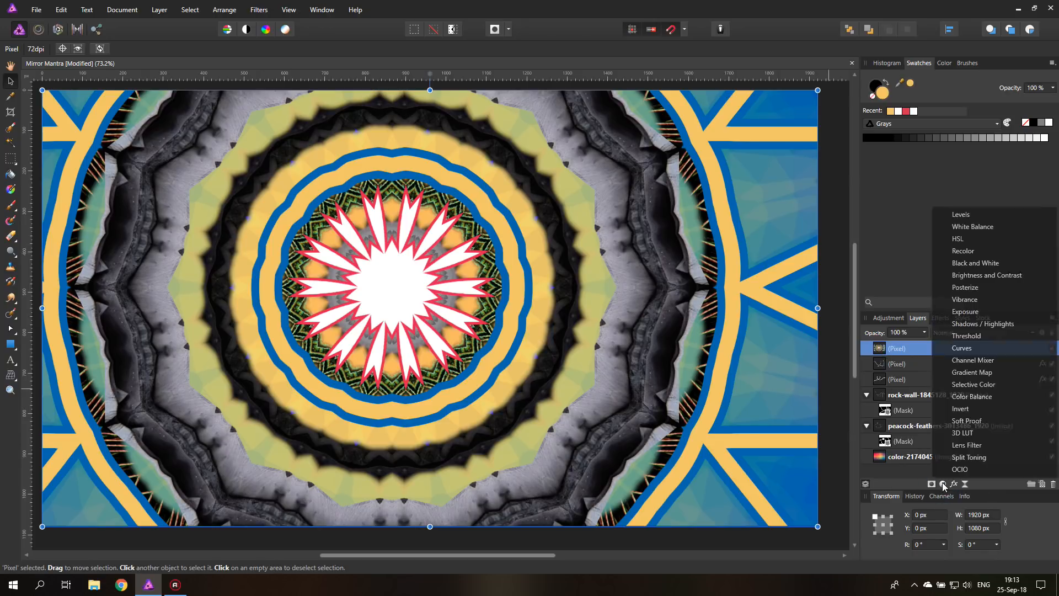
{"action": "left_click", "coordinate": [974, 250]}
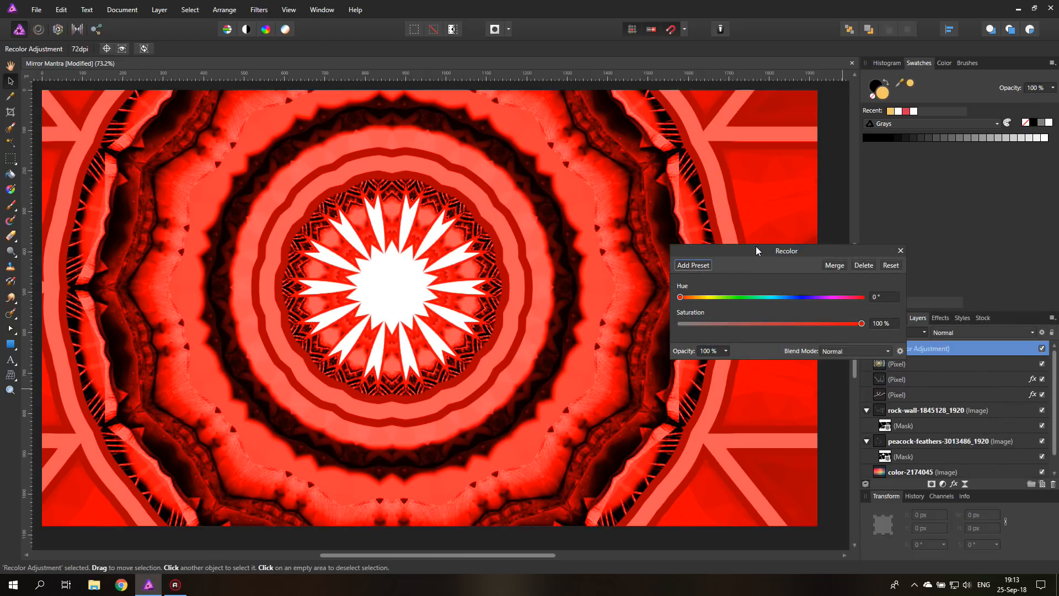
{"action": "left_click_drag", "start_coordinate": [756, 246], "coordinate": [793, 247]}
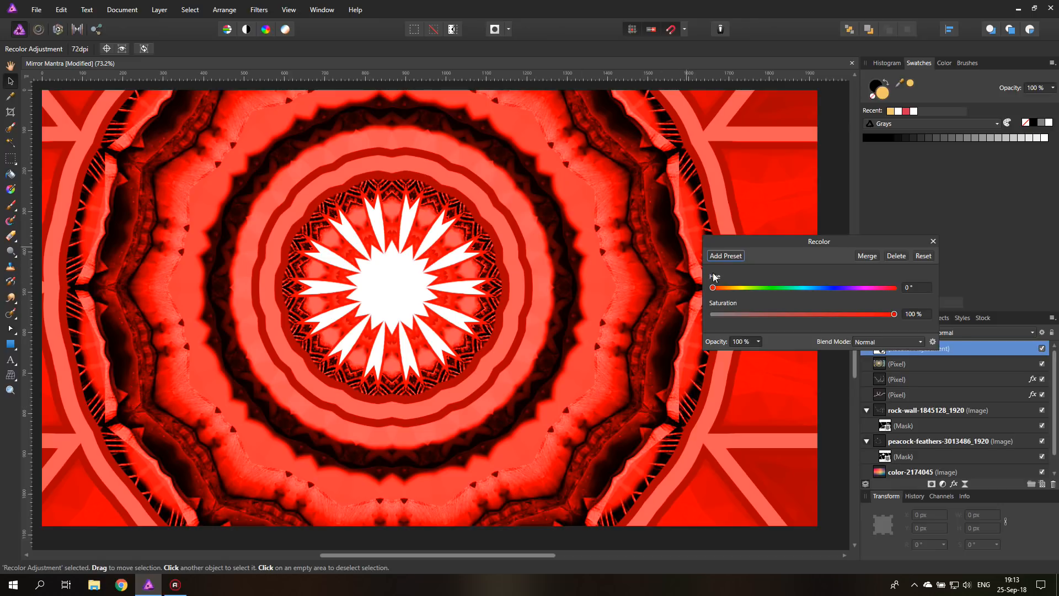
{"action": "left_click_drag", "start_coordinate": [811, 246], "coordinate": [684, 259]}
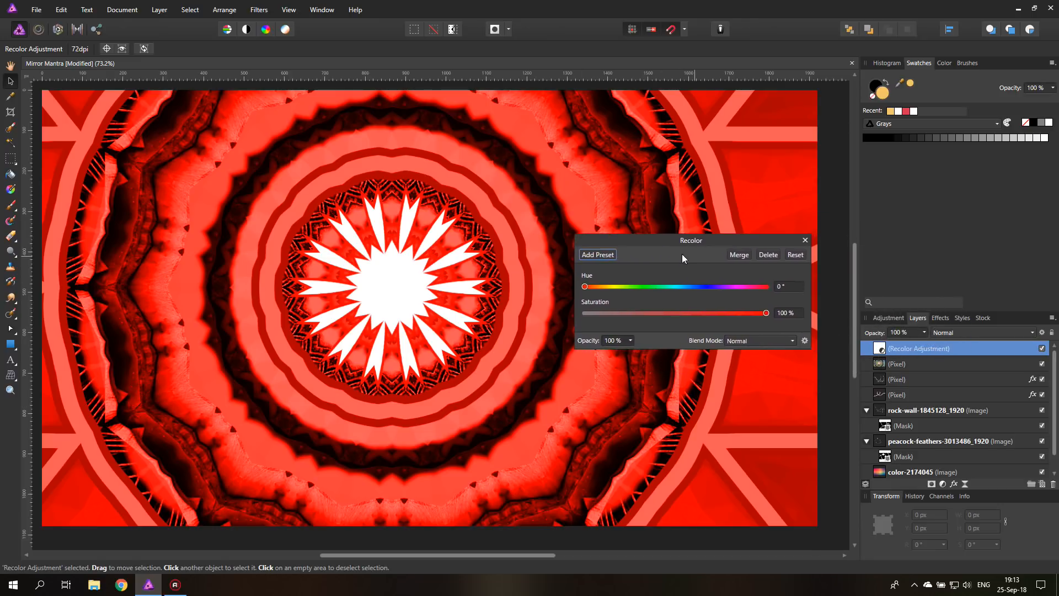
{"action": "left_click", "coordinate": [756, 341]}
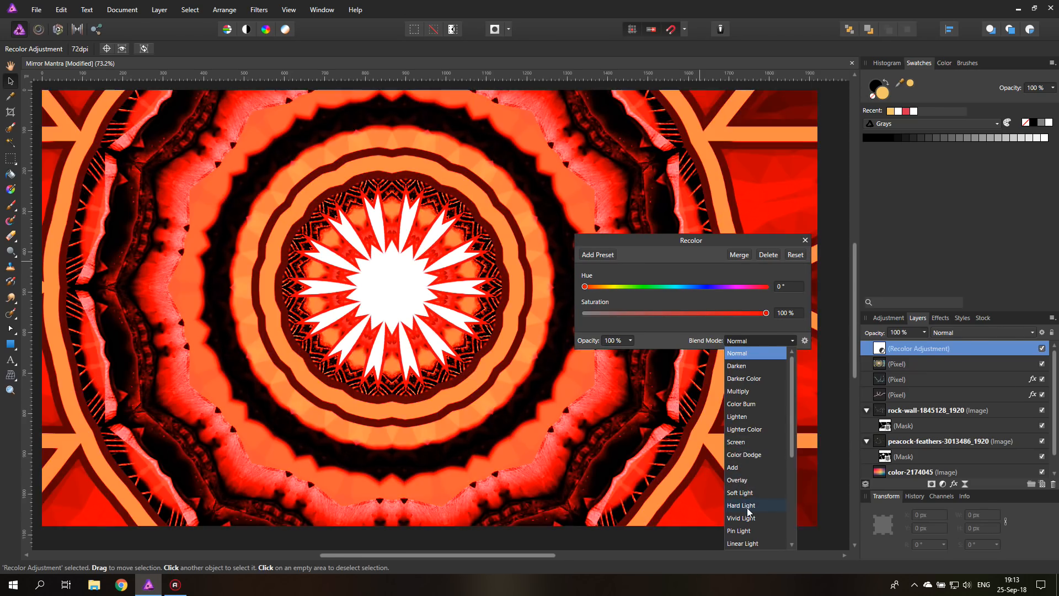
{"action": "scroll", "coordinate": [756, 486], "scroll_direction": "down", "scroll_amount": 3}
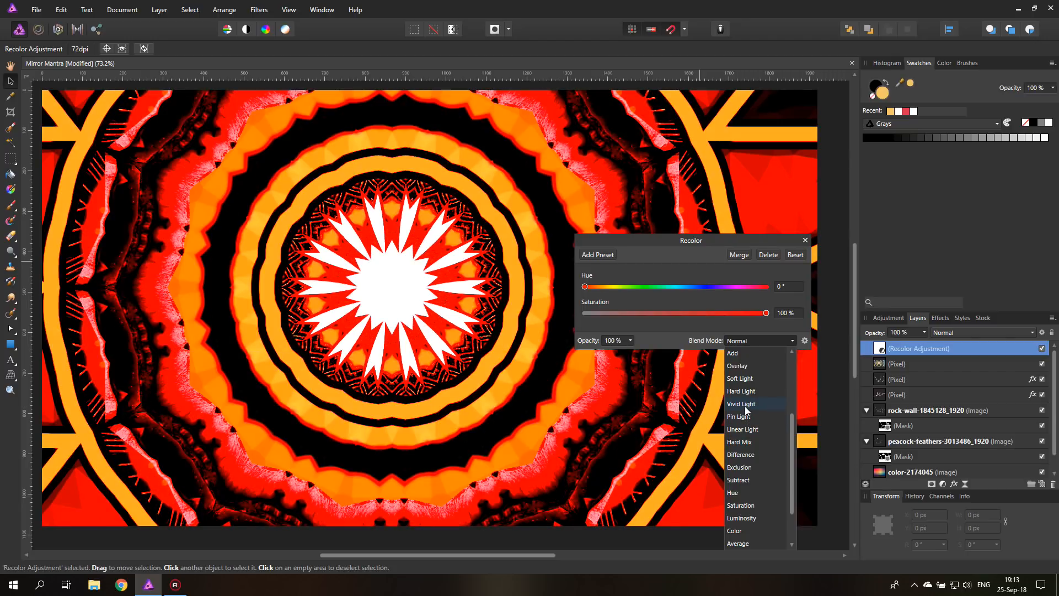
{"action": "left_click", "coordinate": [746, 418]}
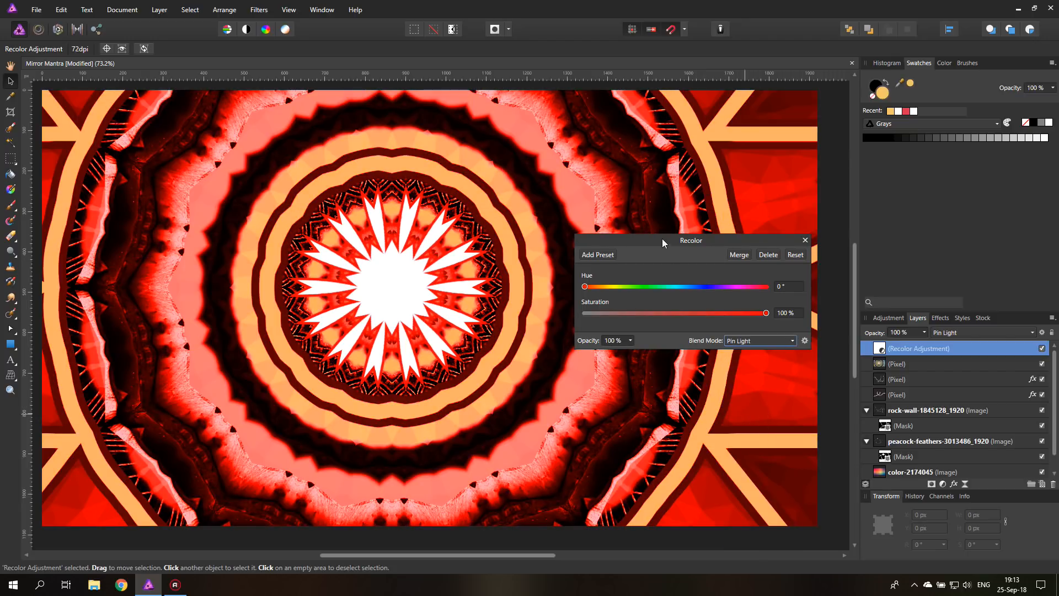
Step: Try different Recolor tints over the mandala, ending with a yellow hue of 59.1° and a saturation of 61%
{"action": "left_click_drag", "start_coordinate": [662, 241], "coordinate": [874, 269]}
{"action": "left_click_drag", "start_coordinate": [796, 314], "coordinate": [885, 319]}
{"action": "left_click_drag", "start_coordinate": [977, 342], "coordinate": [786, 338]}
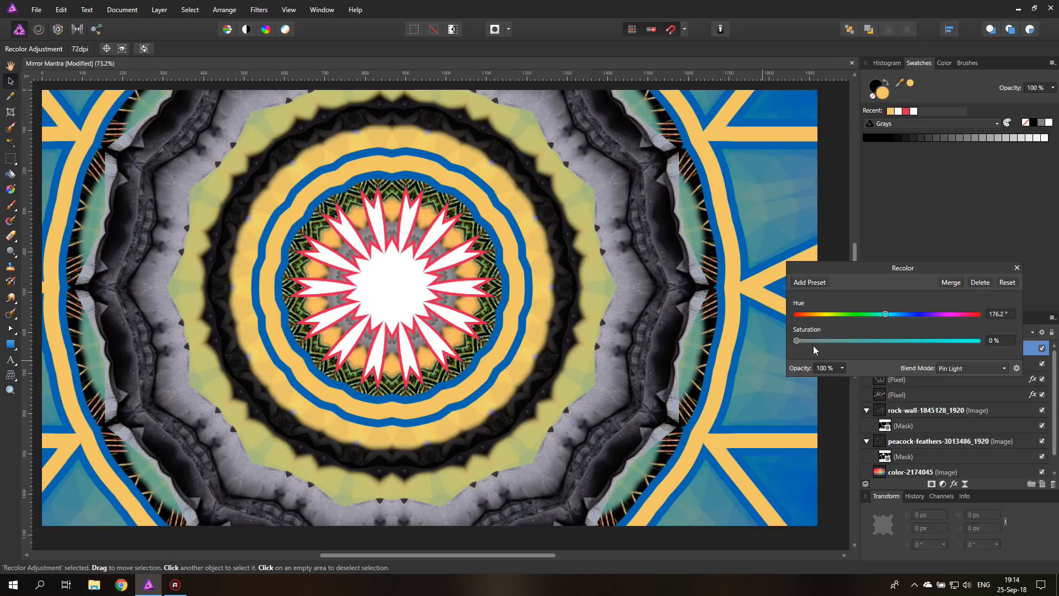
{"action": "left_click_drag", "start_coordinate": [794, 342], "coordinate": [817, 342]}
{"action": "left_click_drag", "start_coordinate": [889, 345], "coordinate": [825, 321]}
Step: Switch the Recolor blend mode to Multiply, set the hue to 180.5°, and close the adjustment settings
{"action": "left_click", "coordinate": [960, 368]}
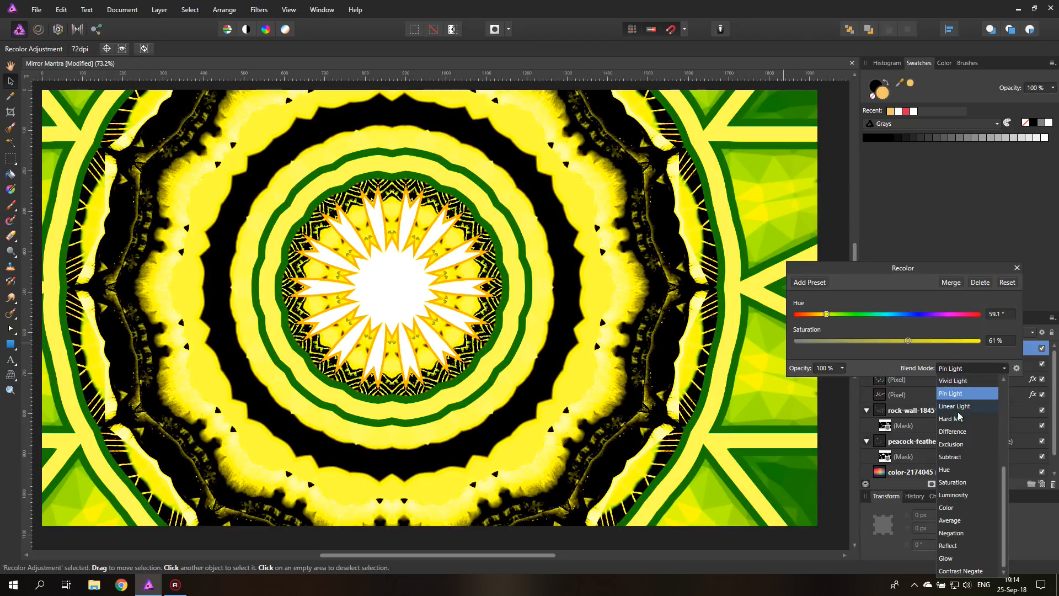
{"action": "scroll", "coordinate": [957, 440], "scroll_direction": "up", "scroll_amount": 5}
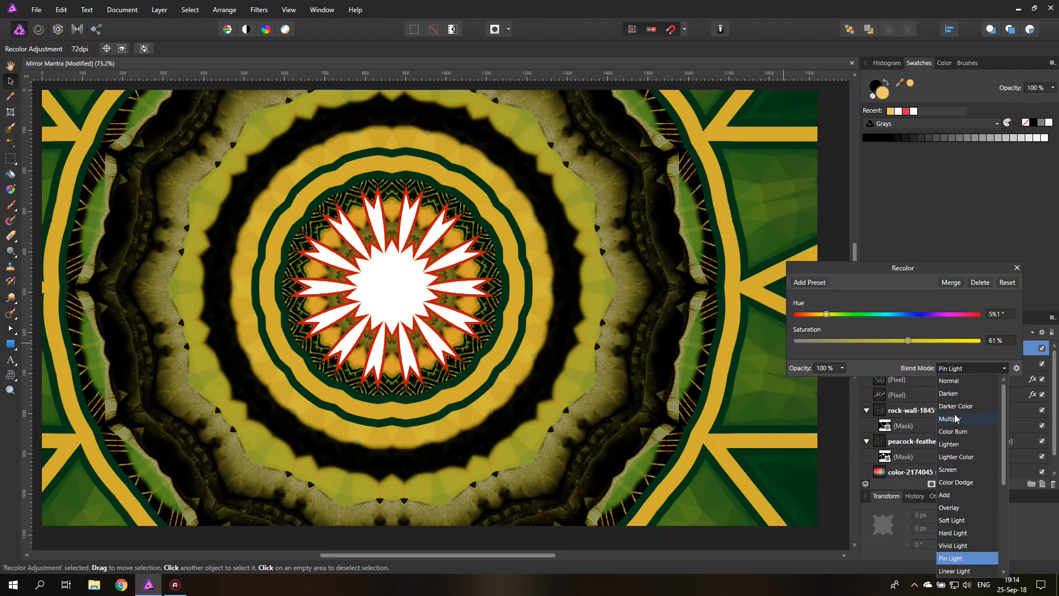
{"action": "left_click", "coordinate": [956, 419]}
{"action": "left_click_drag", "start_coordinate": [827, 315], "coordinate": [889, 321]}
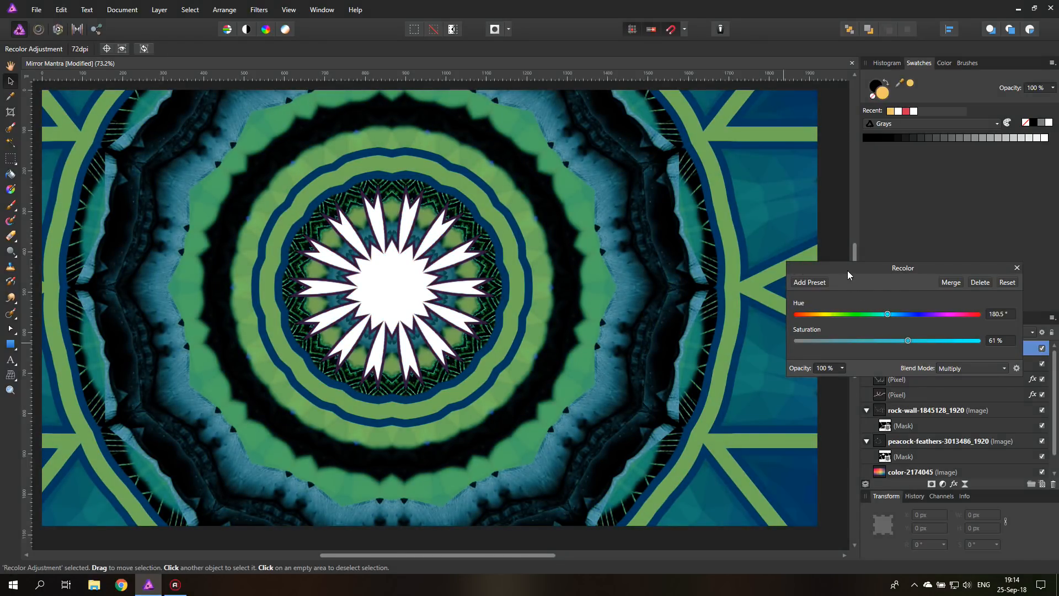
{"action": "left_click_drag", "start_coordinate": [848, 274], "coordinate": [790, 188]}
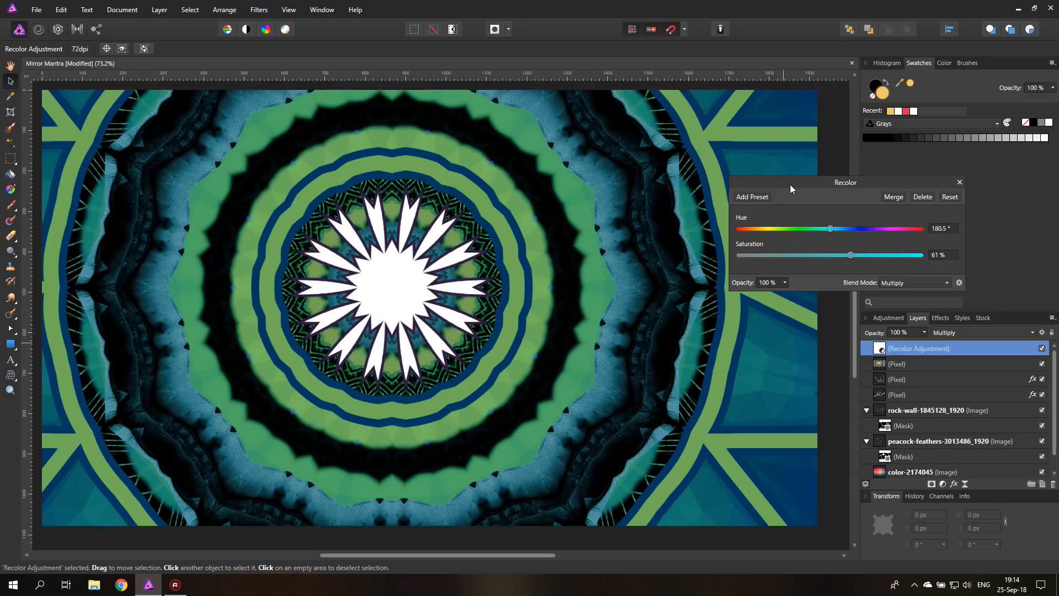
{"action": "left_click_drag", "start_coordinate": [857, 180], "coordinate": [806, 193]}
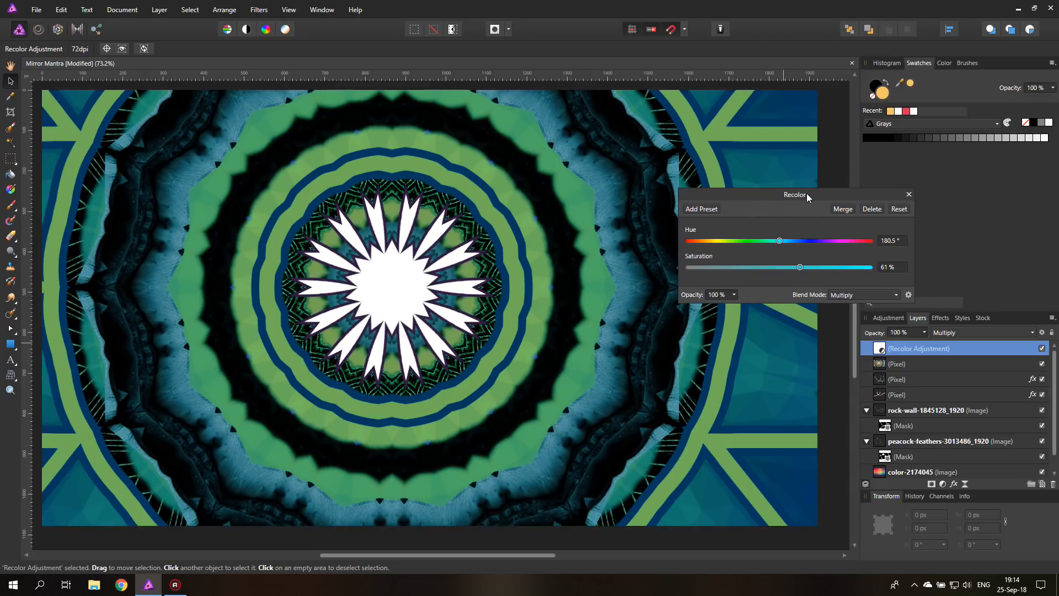
{"action": "left_click", "coordinate": [909, 195]}
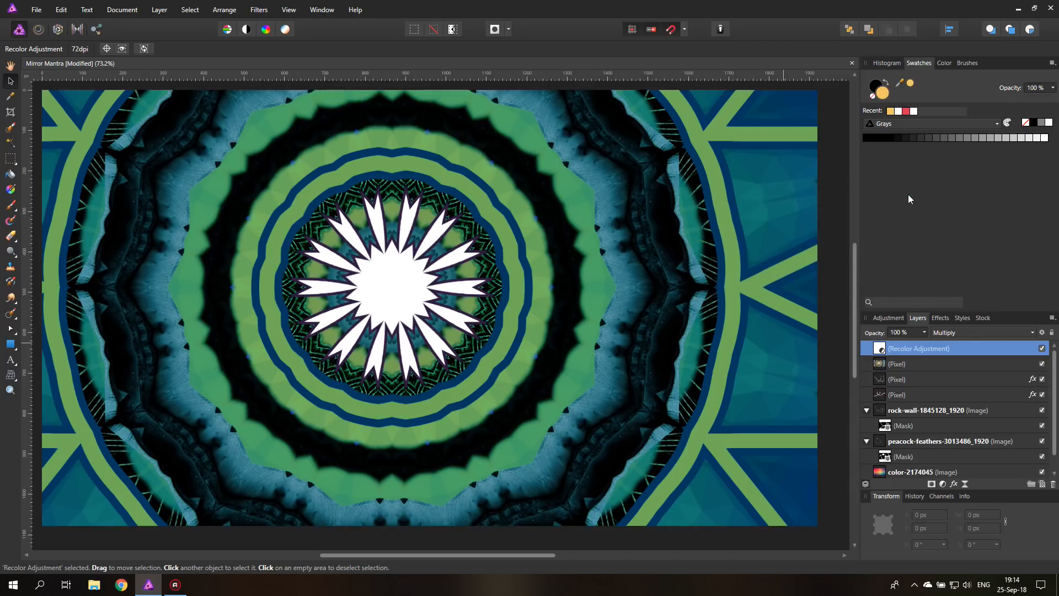